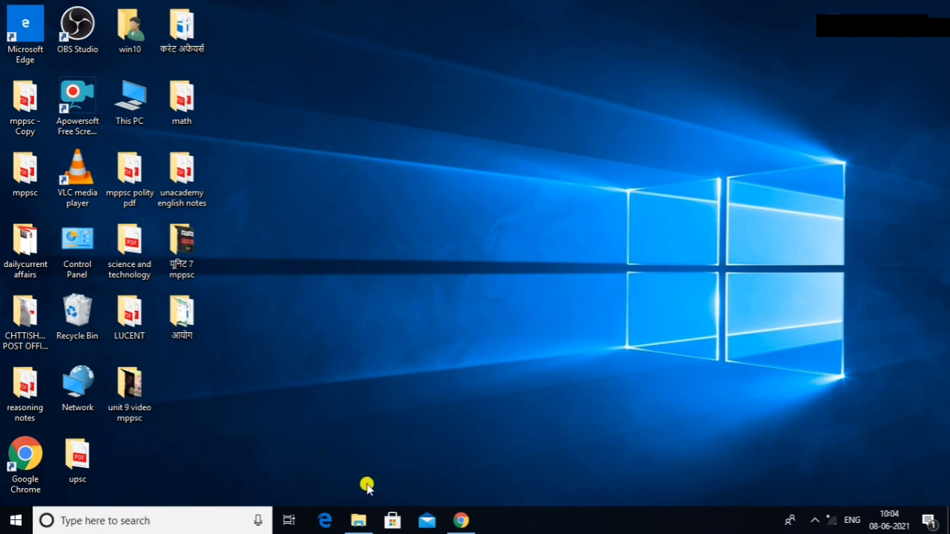
Switch to Chrome and review the photograph, signature, thumb impression and declaration image requirements on page 41 of the Advt-_CRP-RRB-X_final.pdf notice.
{"action": "left_click", "coordinate": [359, 521]}
{"action": "left_click", "coordinate": [359, 521]}
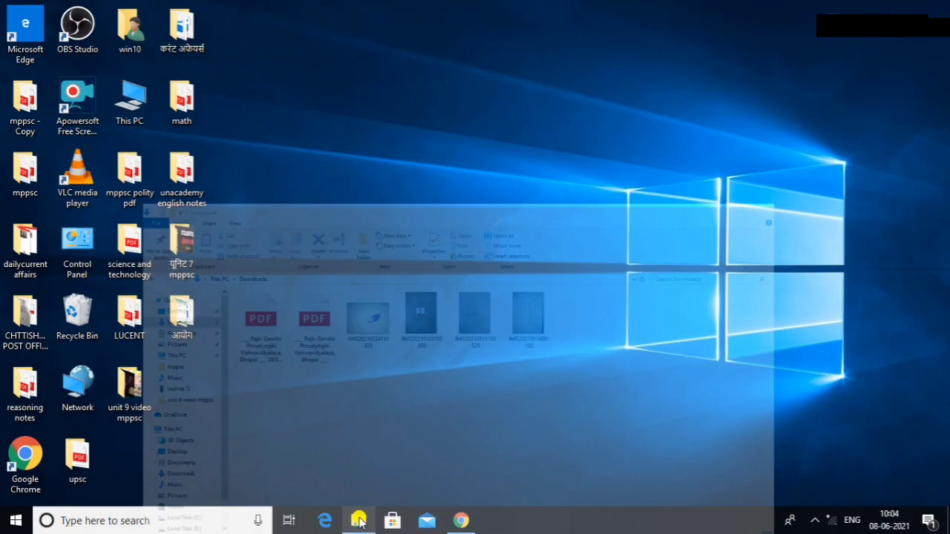
{"action": "left_click", "coordinate": [450, 522]}
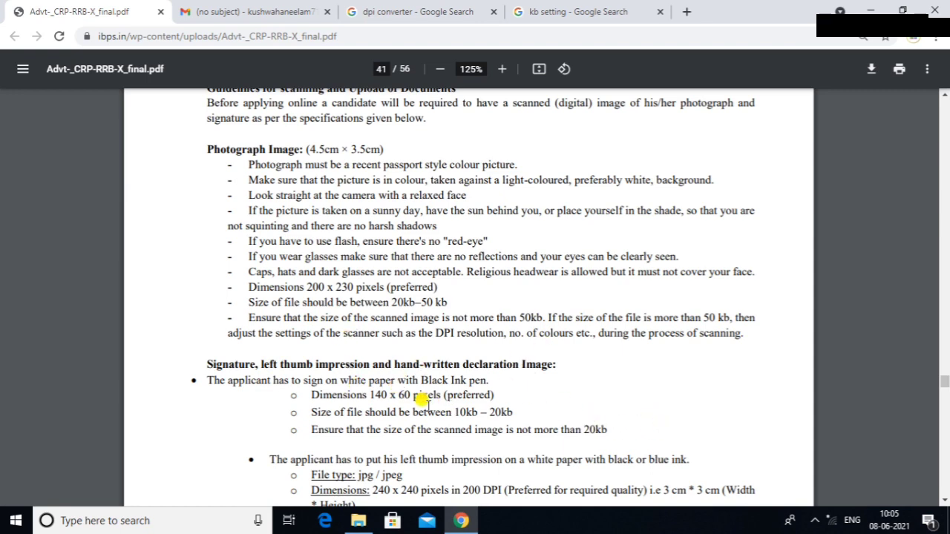
{"action": "left_click_drag", "start_coordinate": [944, 493], "coordinate": [945, 497]}
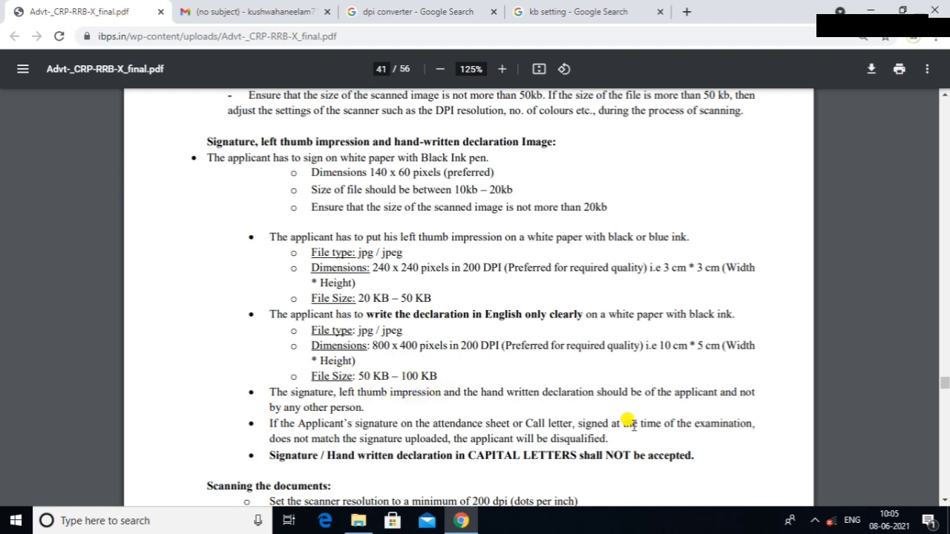
{"action": "left_click", "coordinate": [358, 522]}
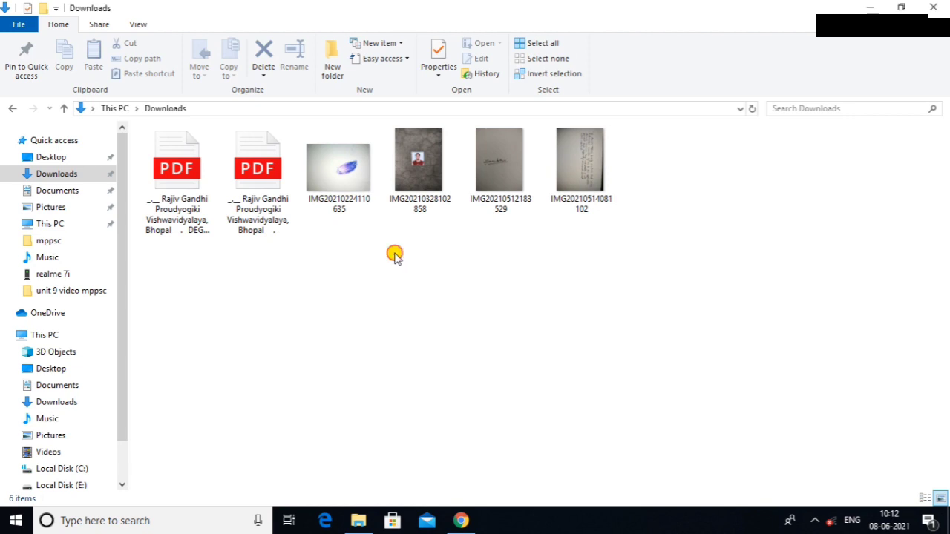
{"action": "left_click", "coordinate": [433, 178]}
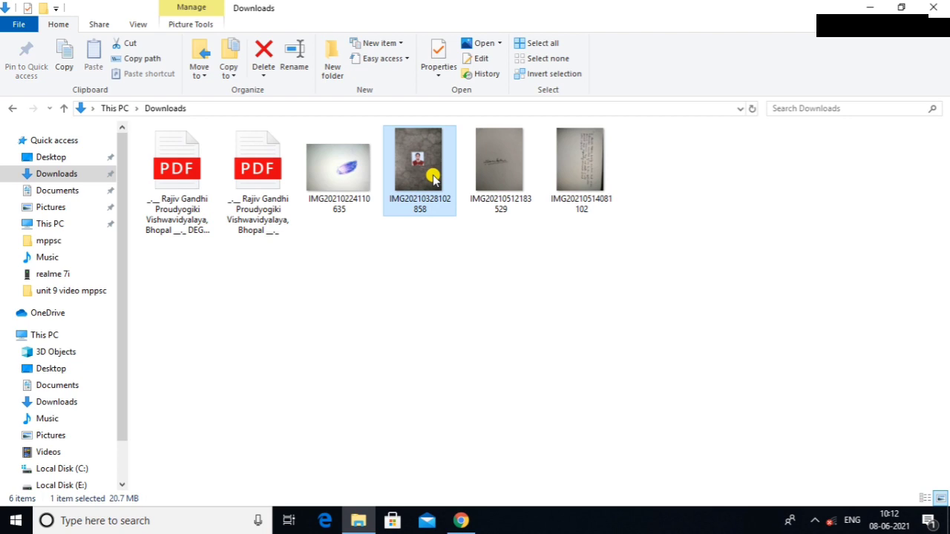
{"action": "left_click", "coordinate": [499, 46]}
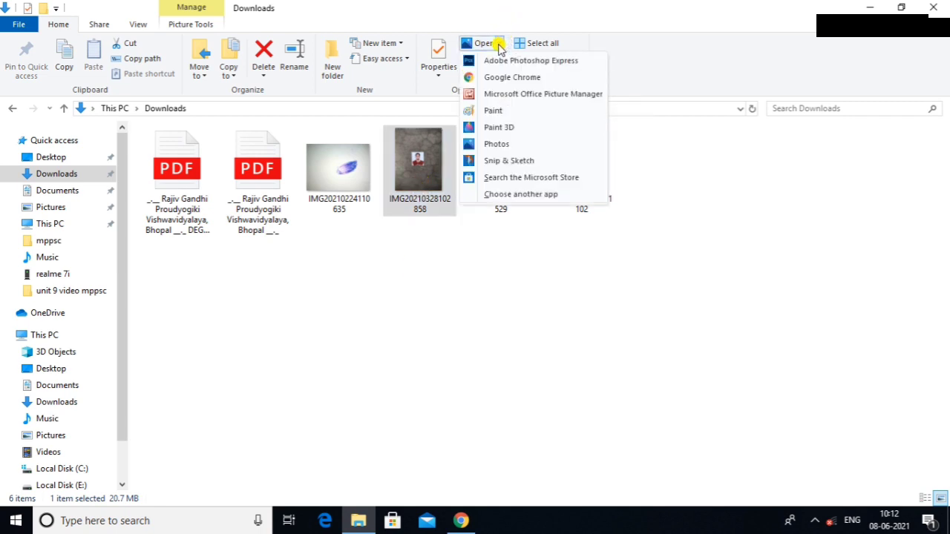
{"action": "left_click", "coordinate": [496, 111]}
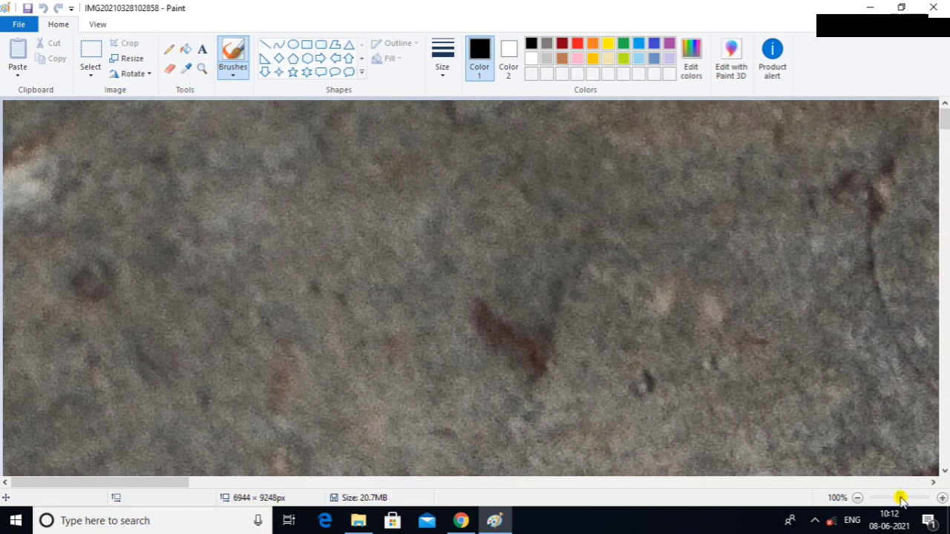
Crop the image to a rectangle of about 1817 × 1969 px around the passport photo.
{"action": "left_click_drag", "start_coordinate": [900, 498], "coordinate": [846, 498]}
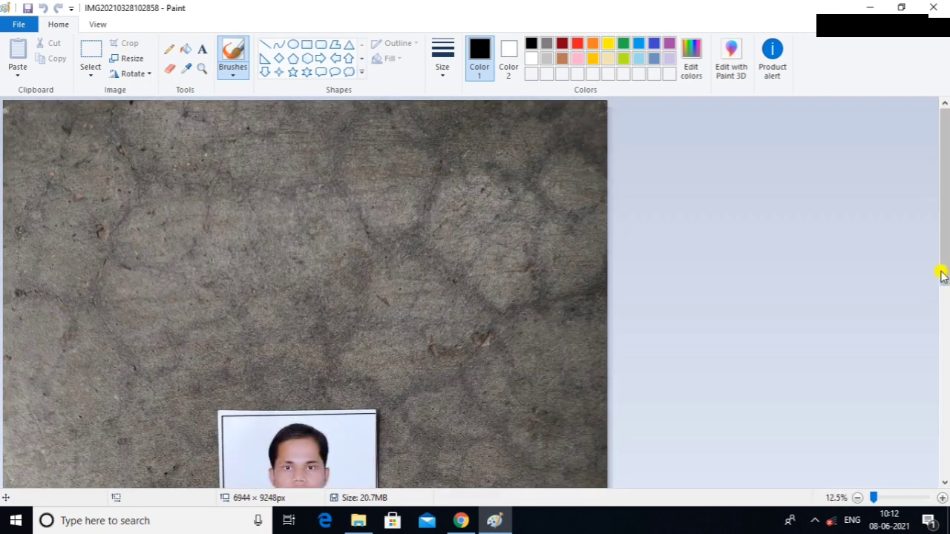
{"action": "left_click_drag", "start_coordinate": [944, 269], "coordinate": [947, 349]}
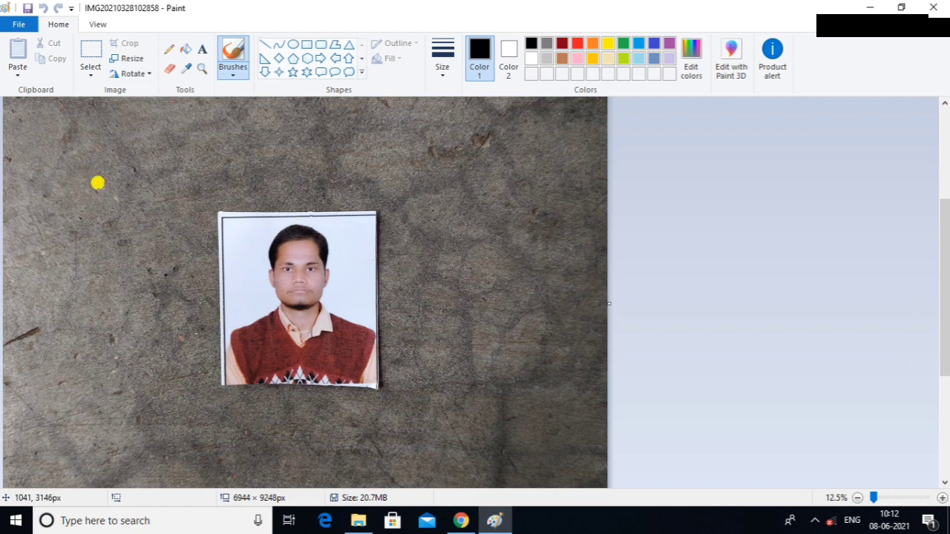
{"action": "left_click", "coordinate": [92, 74]}
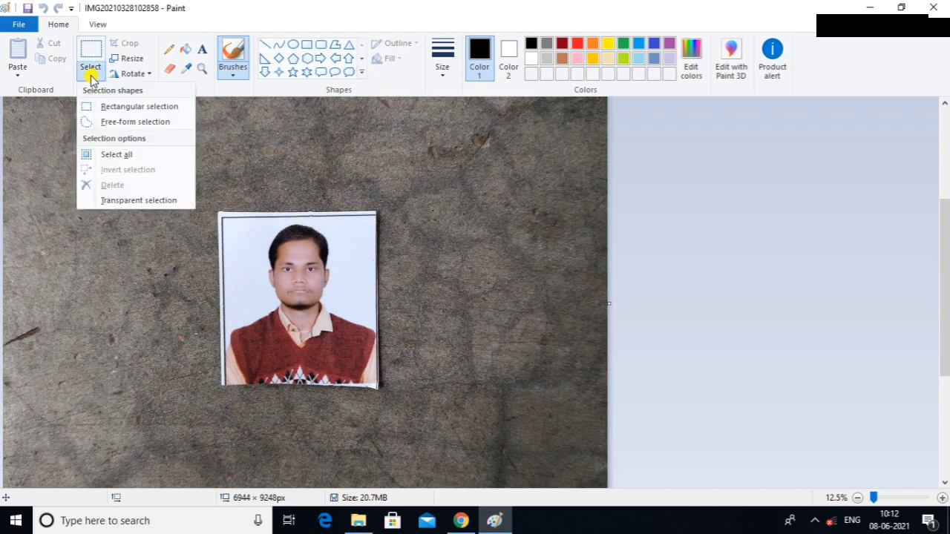
{"action": "left_click", "coordinate": [117, 106]}
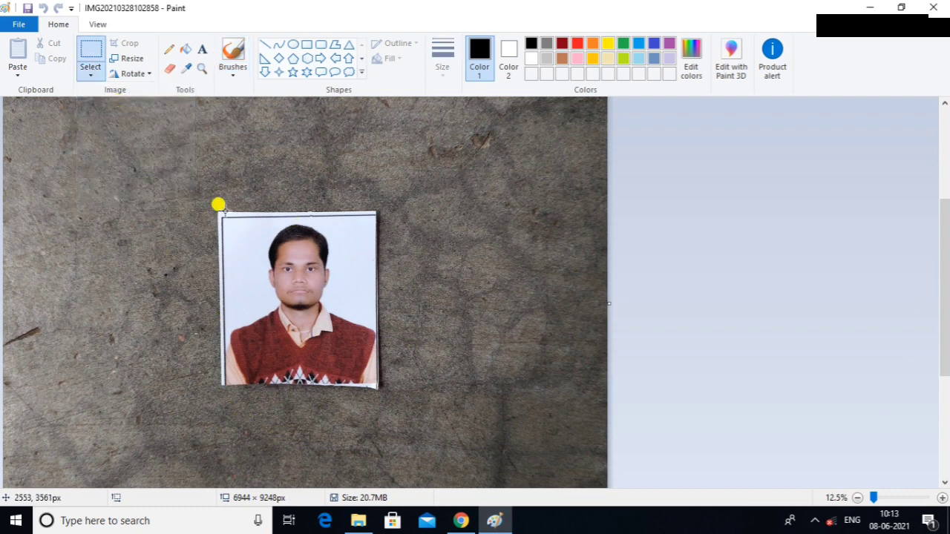
{"action": "left_click_drag", "start_coordinate": [221, 213], "coordinate": [378, 384]}
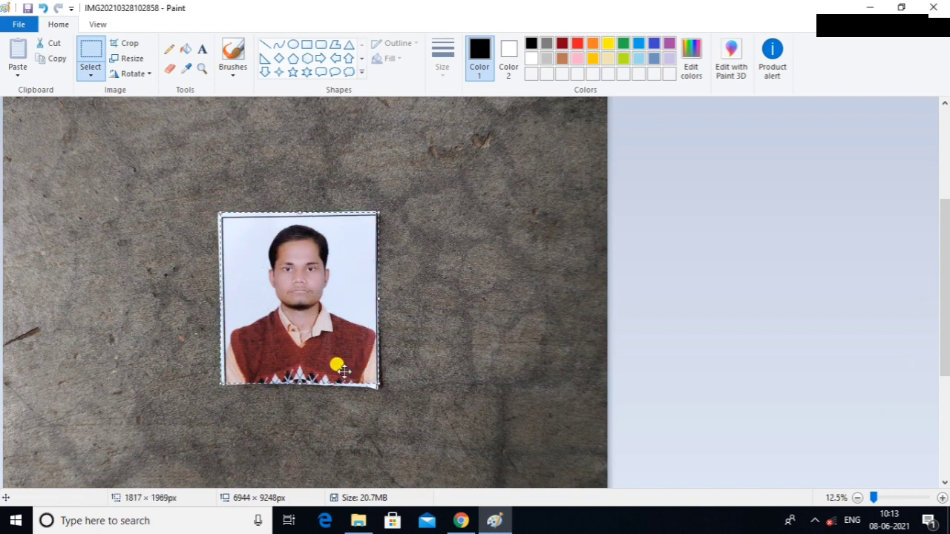
{"action": "left_click", "coordinate": [128, 43]}
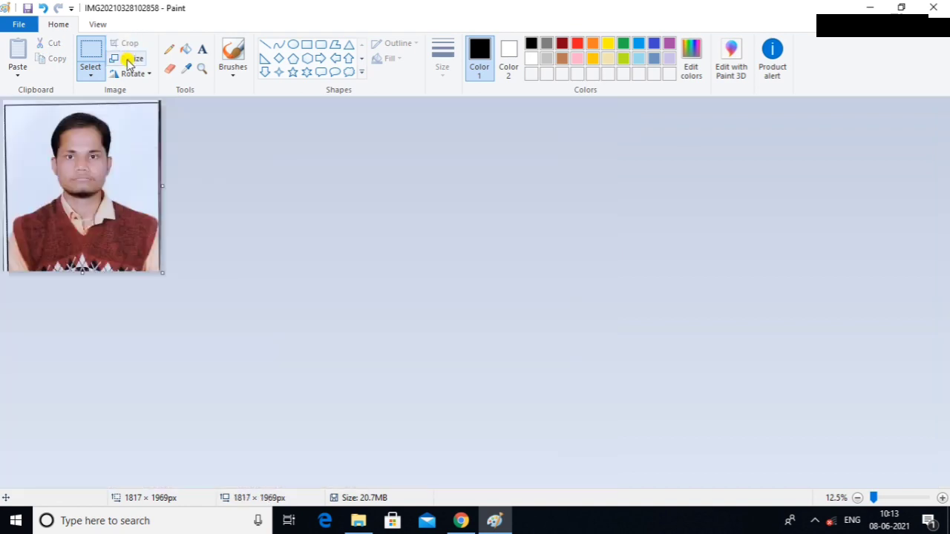
Resize the cropped photo to 200 pixels horizontally and 230 pixels vertically without maintaining the aspect ratio.
{"action": "left_click", "coordinate": [127, 59]}
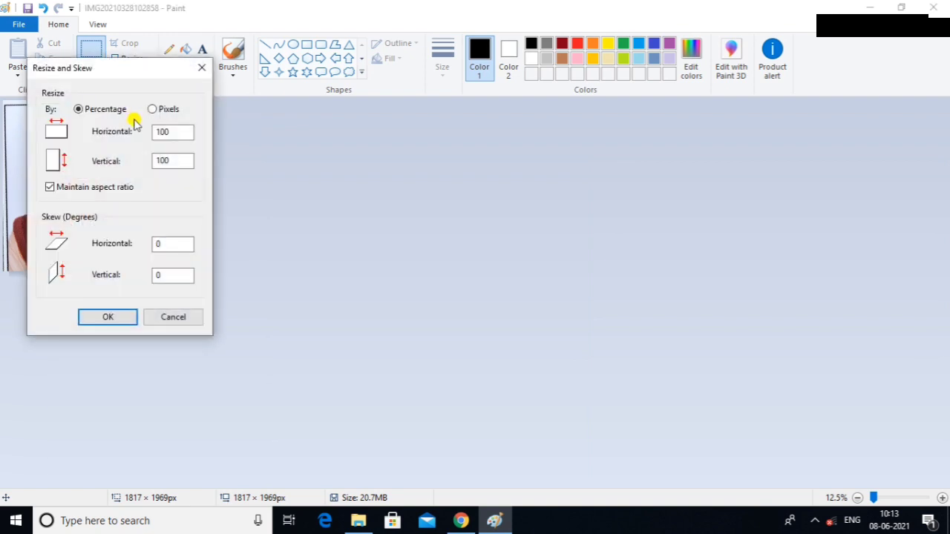
{"action": "left_click", "coordinate": [152, 111]}
{"action": "left_click", "coordinate": [48, 189]}
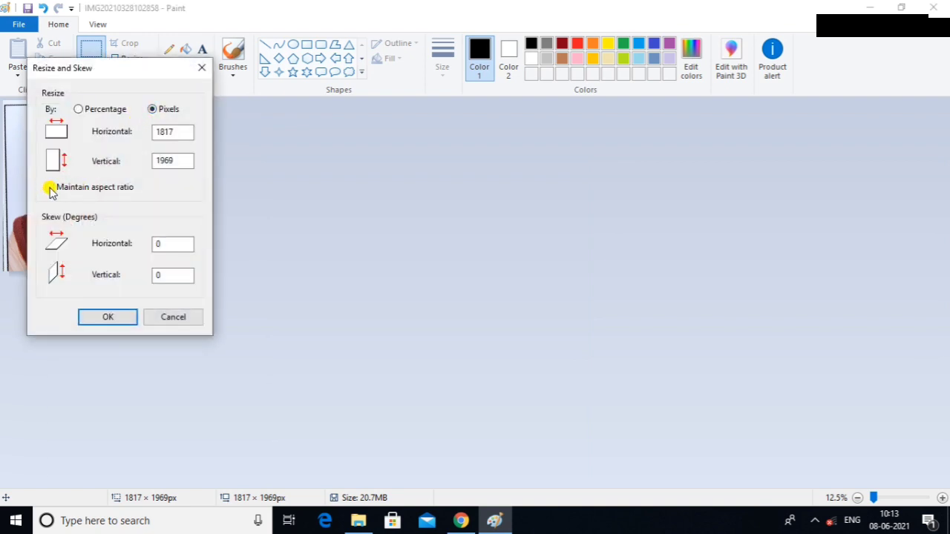
{"action": "left_click", "coordinate": [183, 133]}
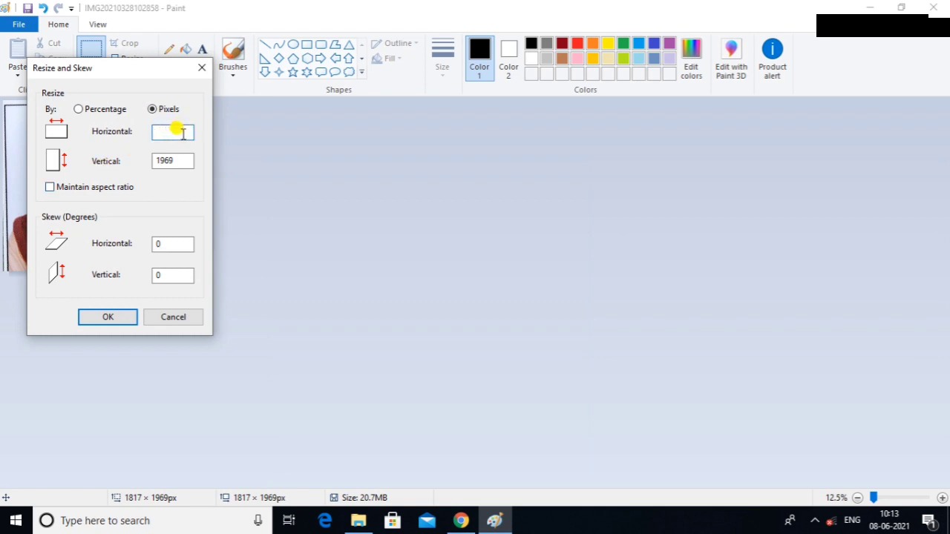
{"action": "type", "text": "200"}
{"action": "left_click", "coordinate": [182, 158]}
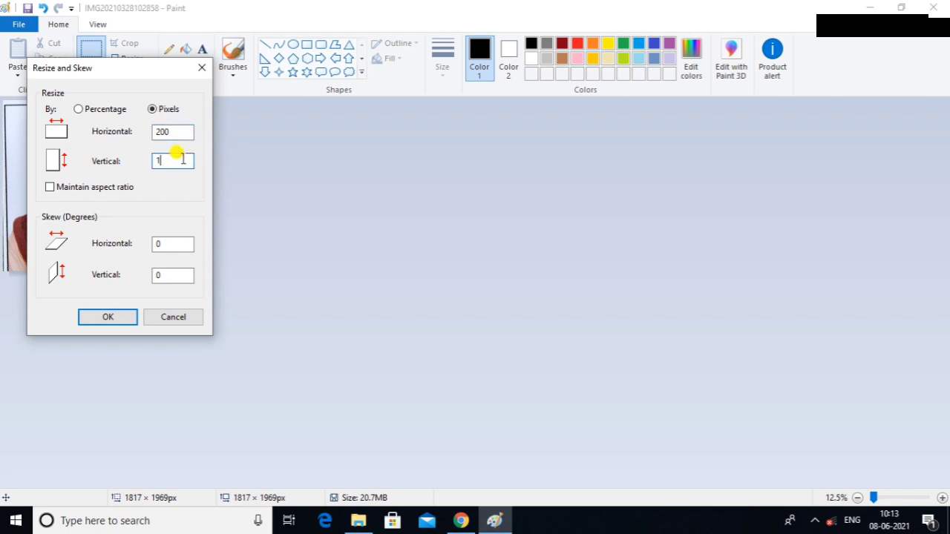
{"action": "key", "text": "BackSpace"}
{"action": "type", "text": "230"}
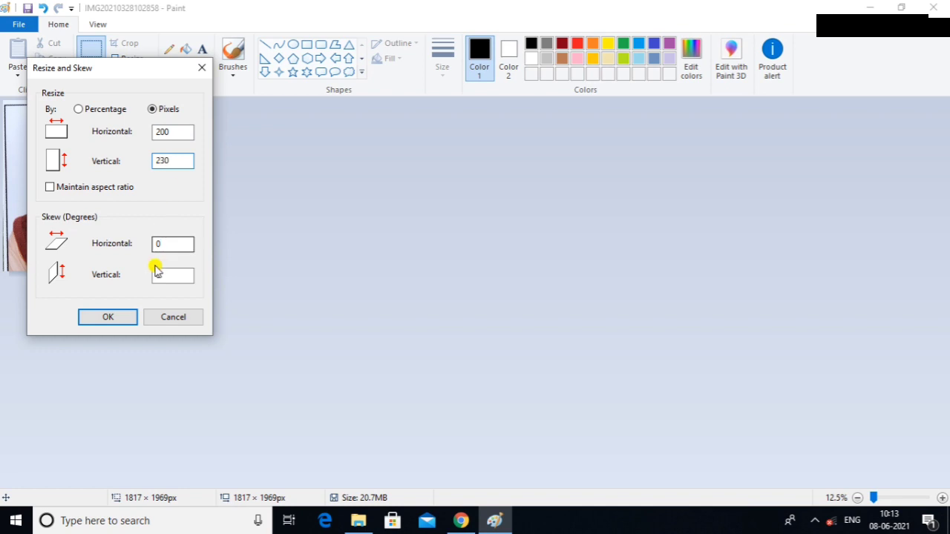
{"action": "left_click", "coordinate": [109, 318]}
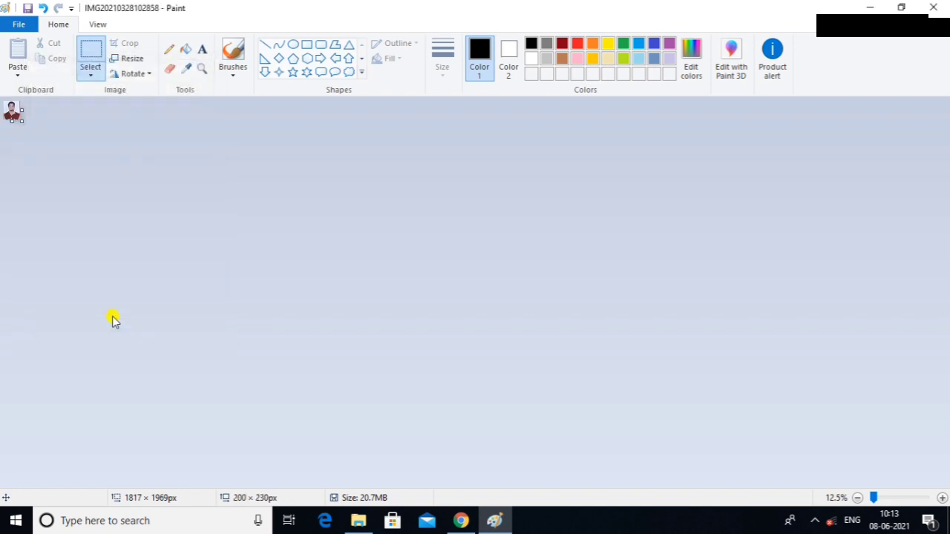
Save the resized passport photo and close Paint to return to the Downloads folder.
{"action": "left_click", "coordinate": [110, 314]}
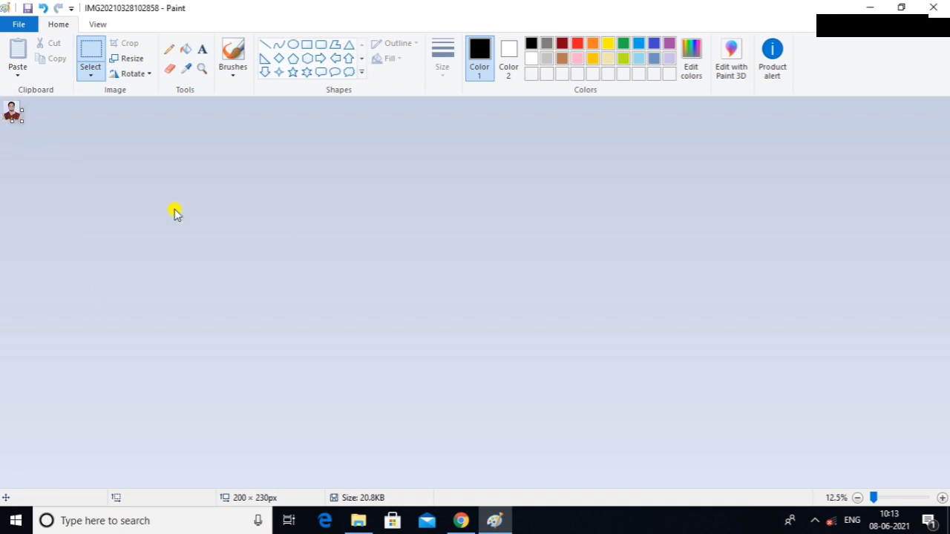
{"action": "left_click", "coordinate": [934, 9]}
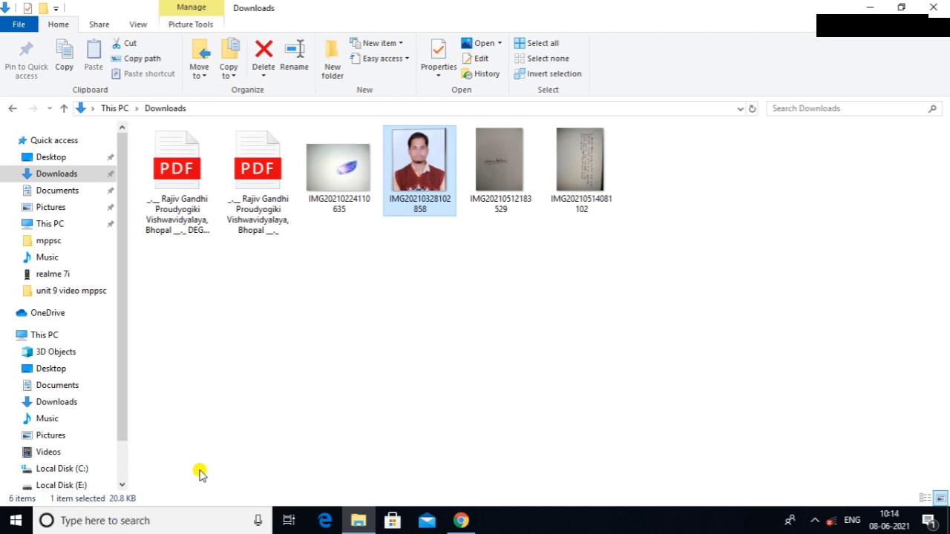
{"action": "left_click", "coordinate": [486, 291]}
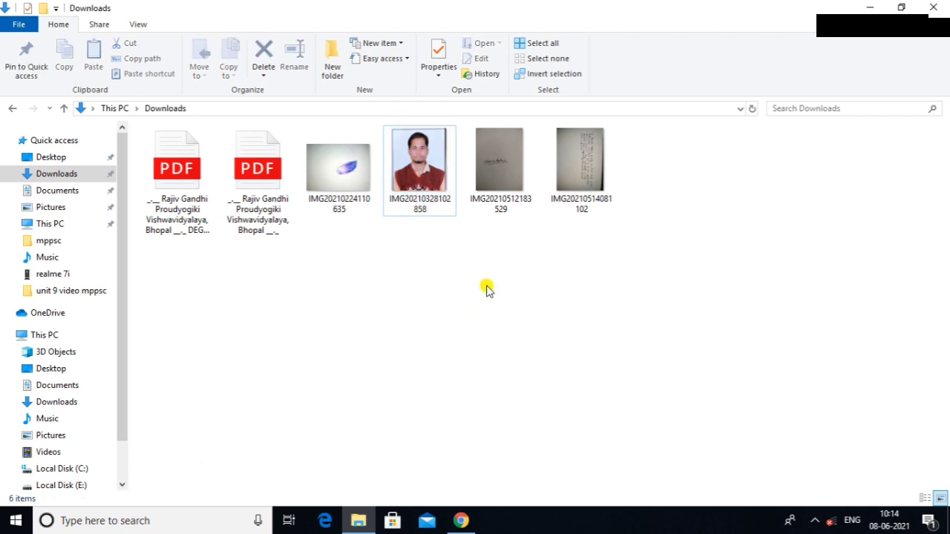
{"action": "left_click", "coordinate": [500, 178]}
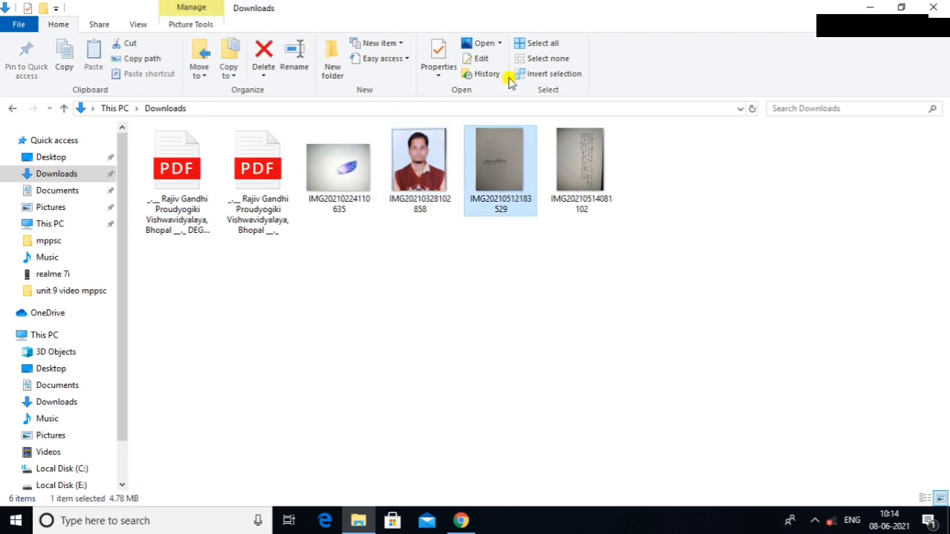
{"action": "left_click", "coordinate": [501, 44]}
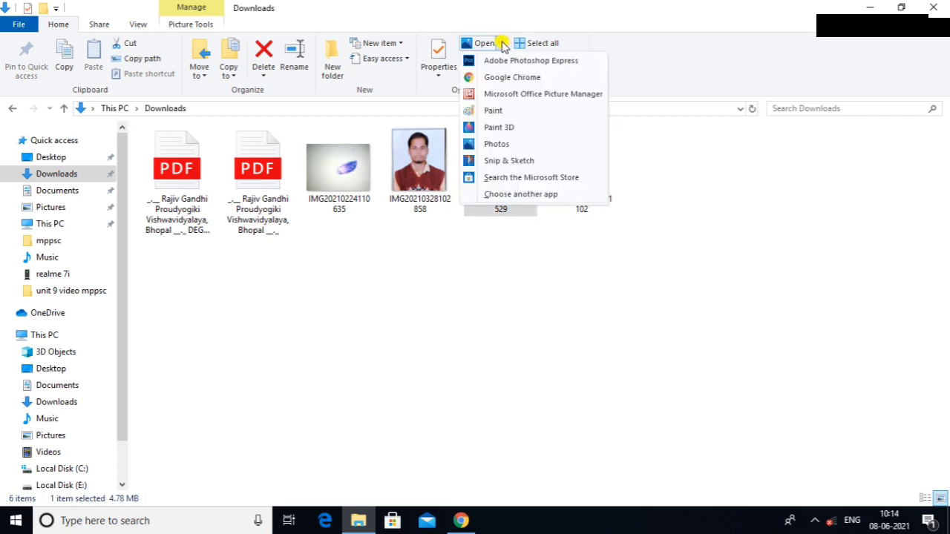
{"action": "left_click", "coordinate": [509, 94]}
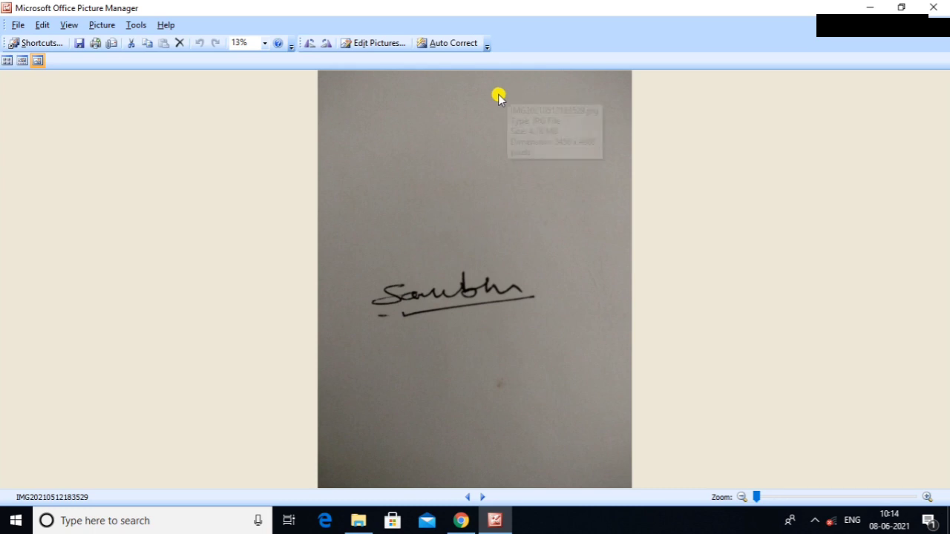
{"action": "left_click", "coordinate": [471, 42]}
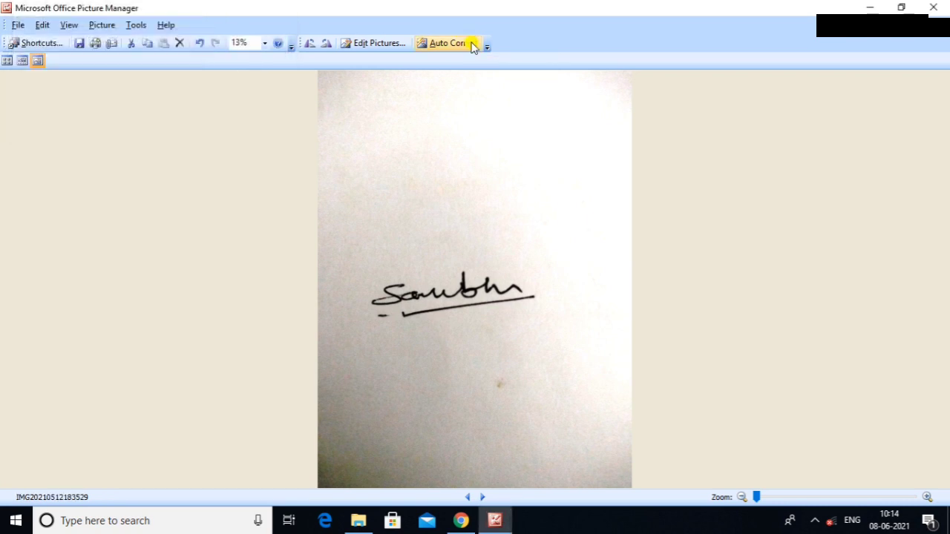
{"action": "left_click", "coordinate": [943, 8]}
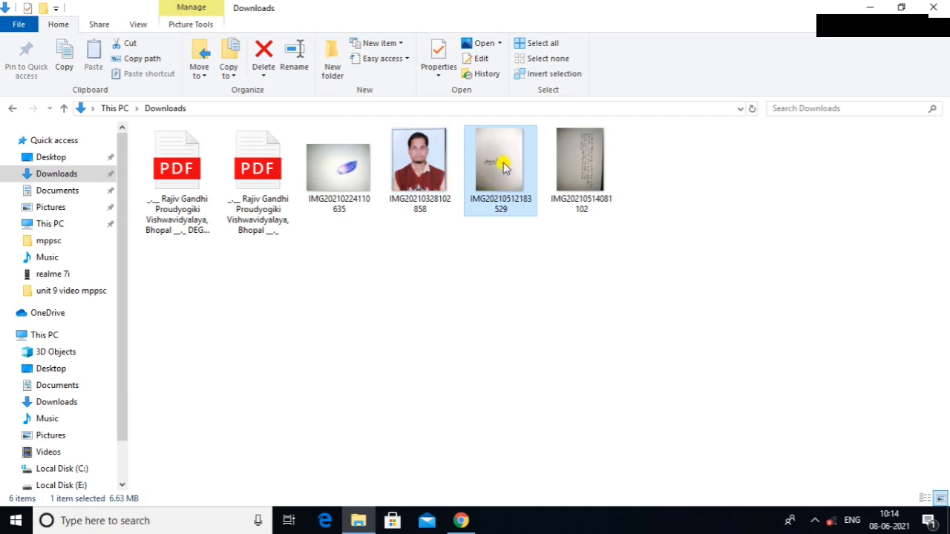
Open the corrected signature image in Paint and crop it to about 3025 × 1361 px around the signature.
{"action": "left_click", "coordinate": [500, 46]}
{"action": "left_click", "coordinate": [509, 113]}
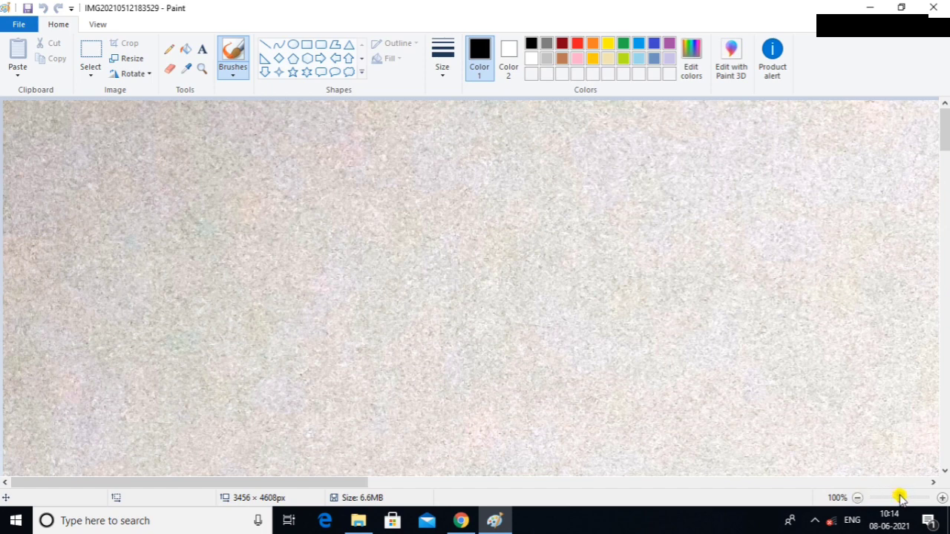
{"action": "left_click_drag", "start_coordinate": [898, 497], "coordinate": [846, 507]}
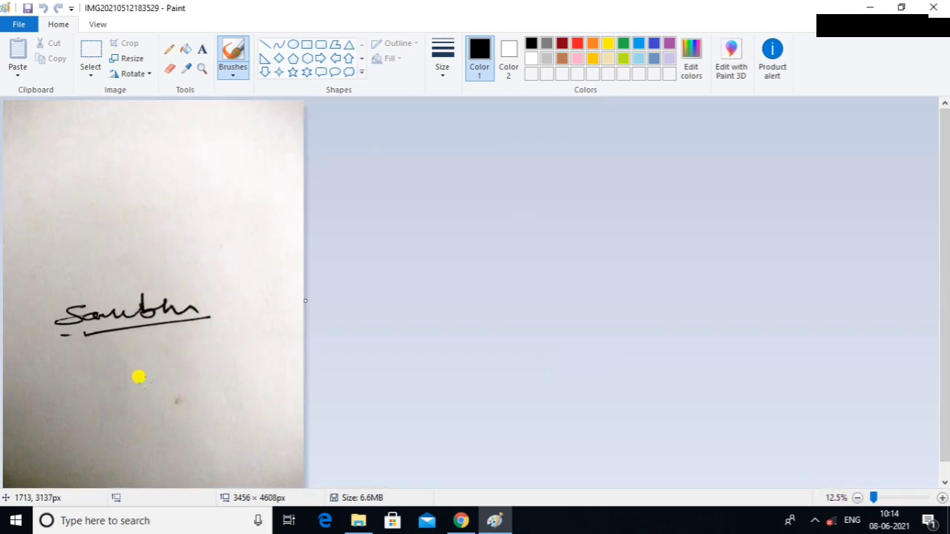
{"action": "left_click", "coordinate": [90, 69]}
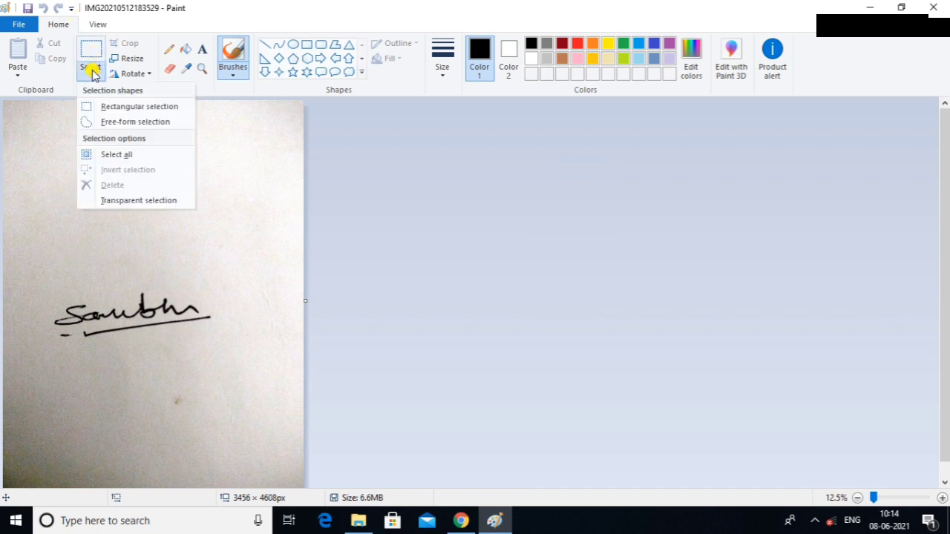
{"action": "left_click", "coordinate": [113, 106]}
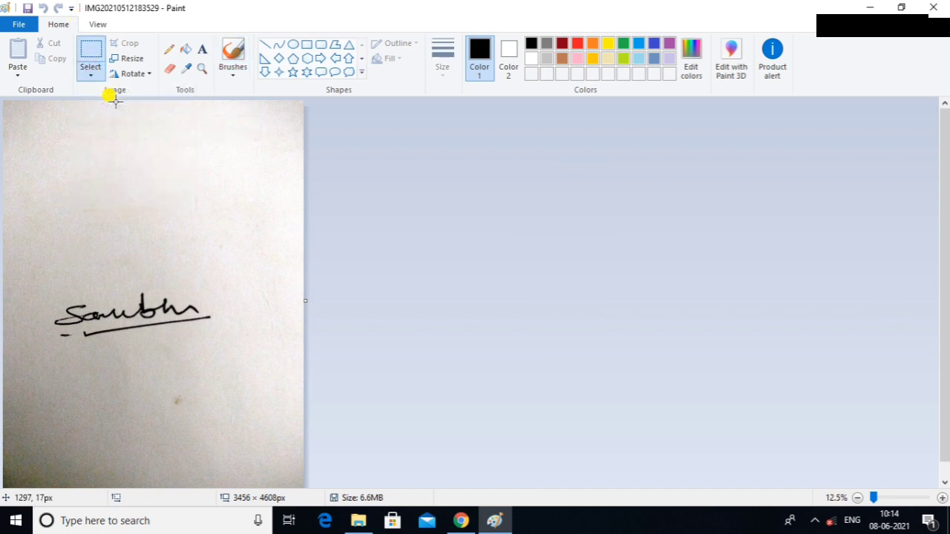
{"action": "left_click_drag", "start_coordinate": [14, 265], "coordinate": [276, 382]}
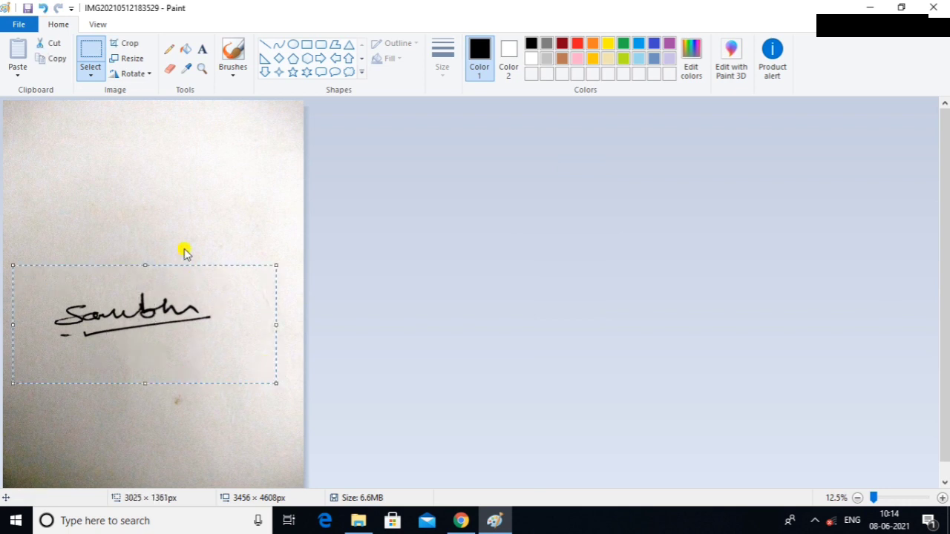
{"action": "left_click", "coordinate": [128, 45]}
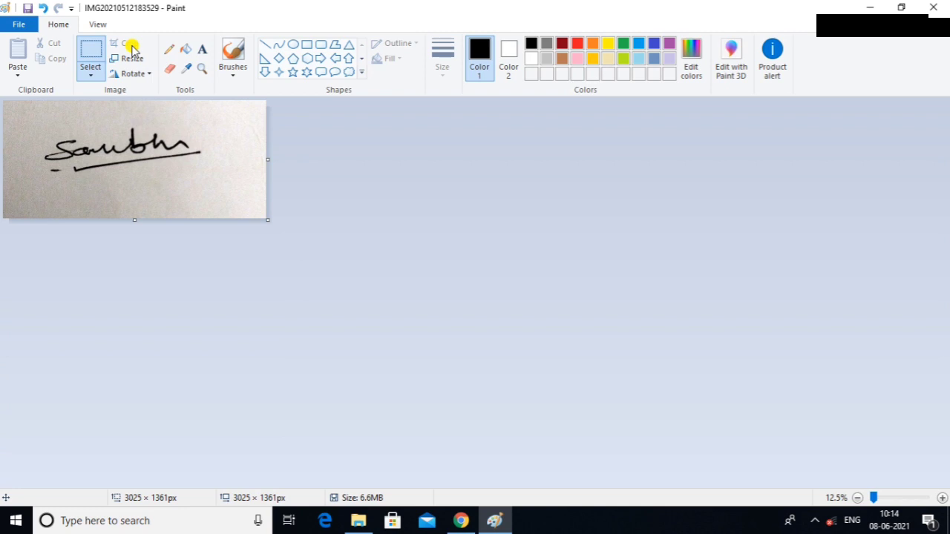
Resize the cropped signature to 140 pixels horizontally and 60 pixels vertically without maintaining the aspect ratio.
{"action": "left_click", "coordinate": [132, 58]}
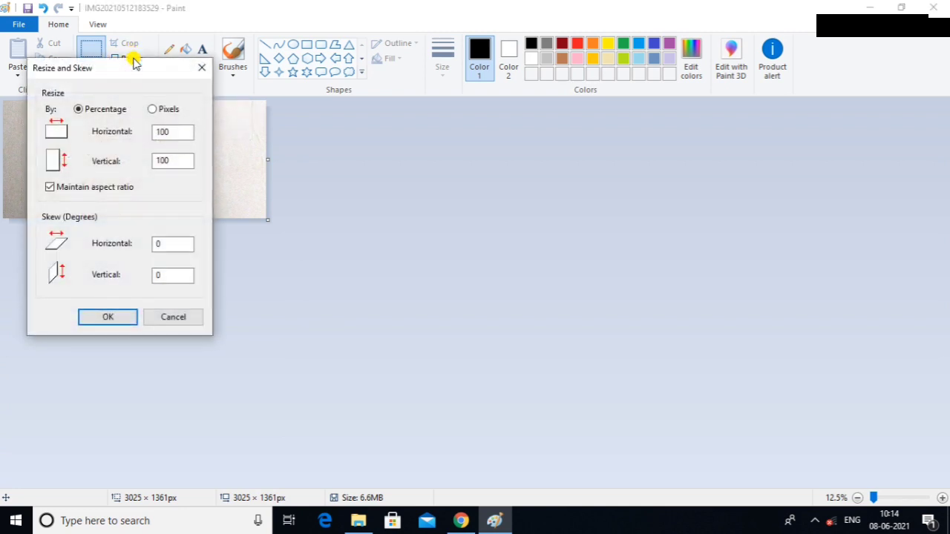
{"action": "left_click", "coordinate": [153, 110]}
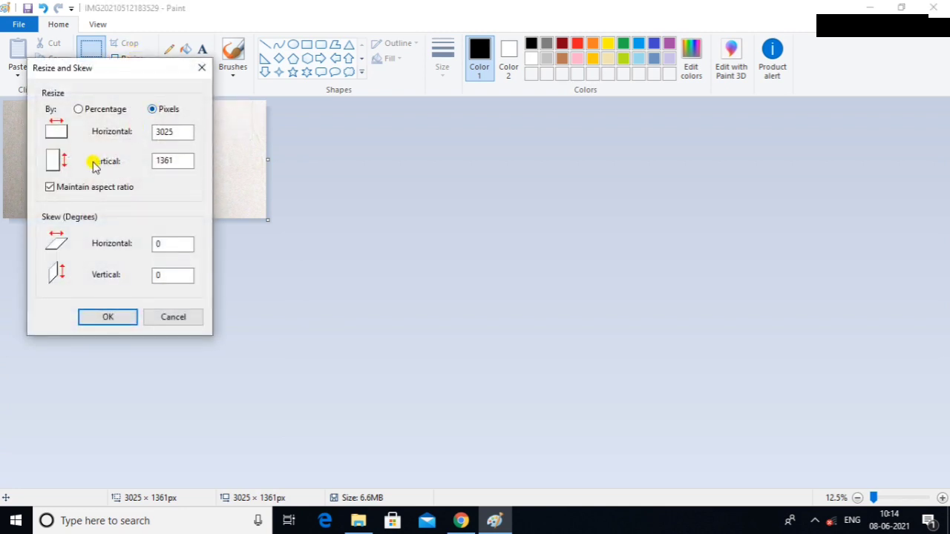
{"action": "left_click", "coordinate": [50, 187]}
{"action": "left_click", "coordinate": [170, 129]}
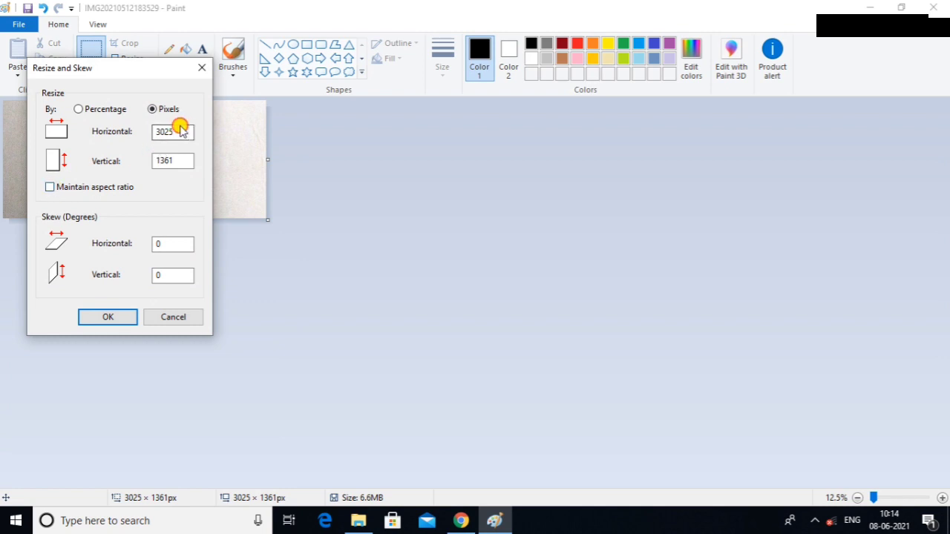
{"action": "left_click", "coordinate": [171, 128]}
{"action": "left_click_drag", "start_coordinate": [171, 128], "coordinate": [131, 127]}
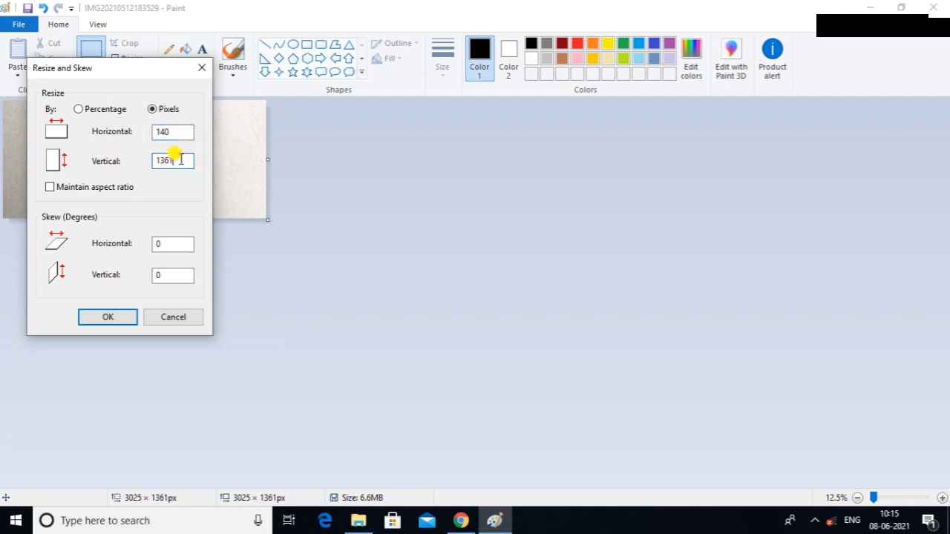
{"action": "type", "text": "60"}
{"action": "left_click", "coordinate": [108, 317]}
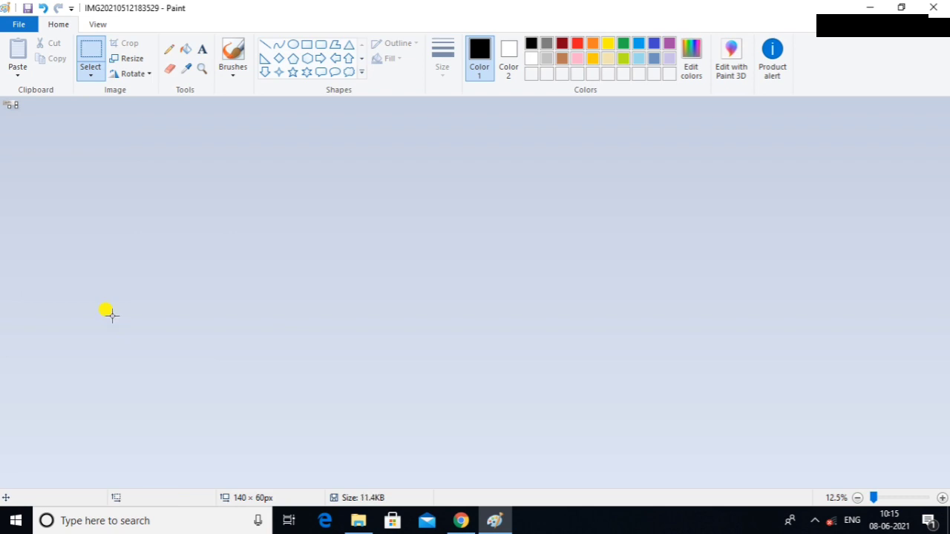
Save the resized signature, close Paint and check the file's size in the Downloads folder.
{"action": "left_click", "coordinate": [938, 8]}
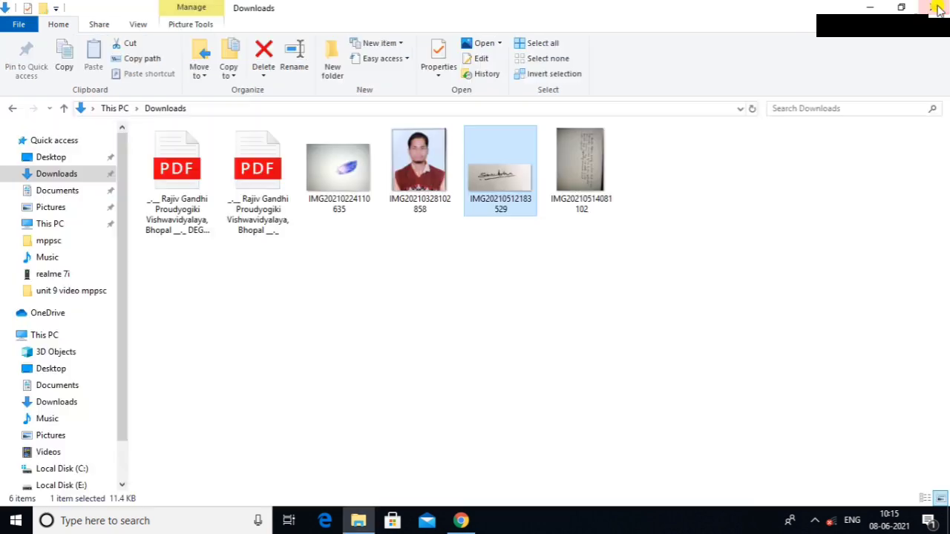
{"action": "left_click", "coordinate": [517, 201]}
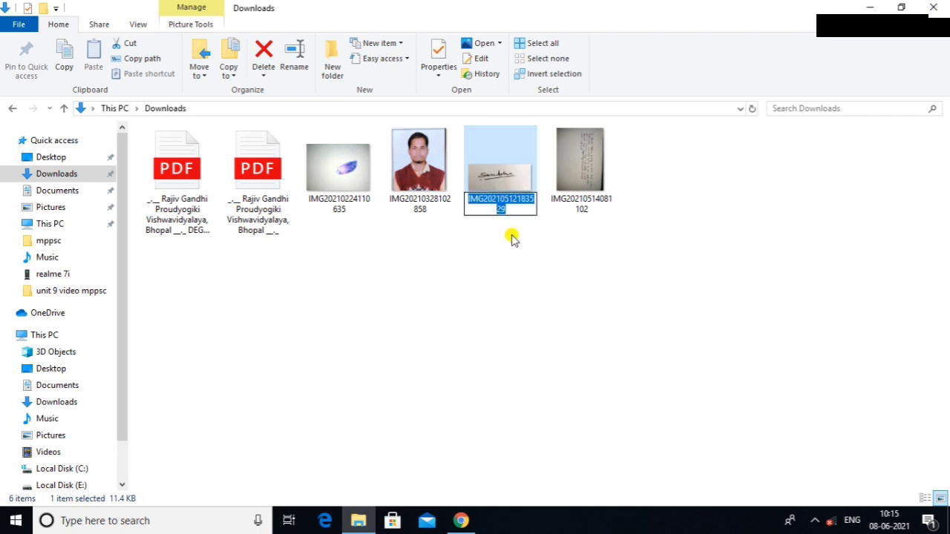
{"action": "left_click", "coordinate": [507, 278]}
{"action": "left_click", "coordinate": [508, 156]}
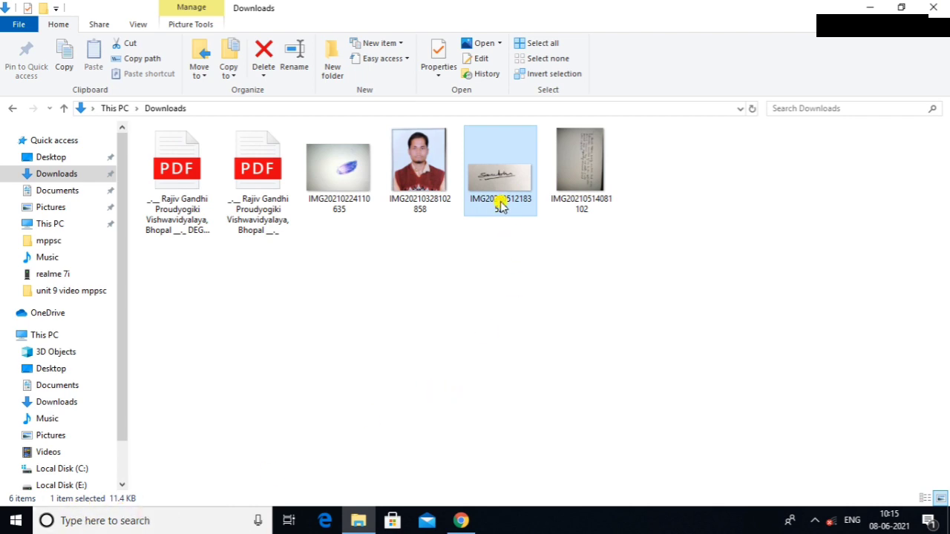
{"action": "mouse_move", "coordinate": [501, 185]}
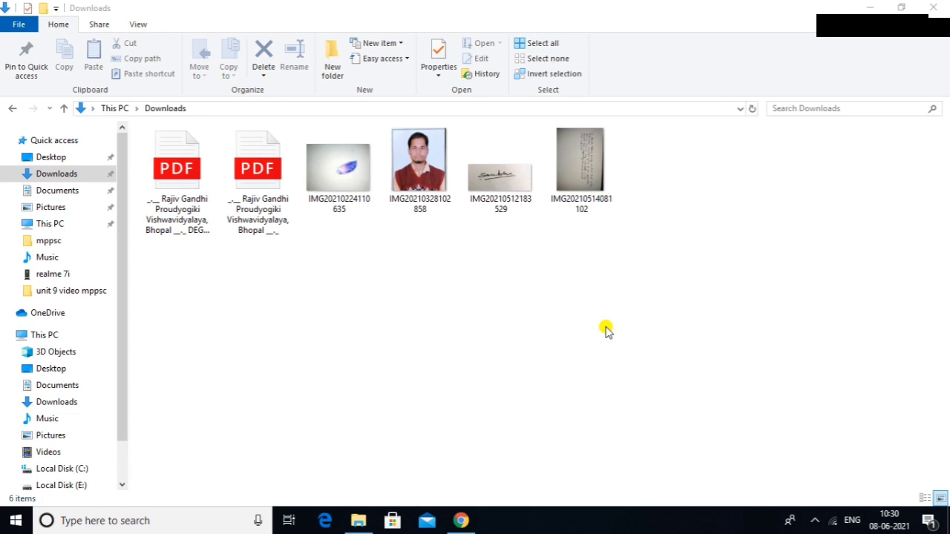
{"action": "left_click", "coordinate": [594, 192]}
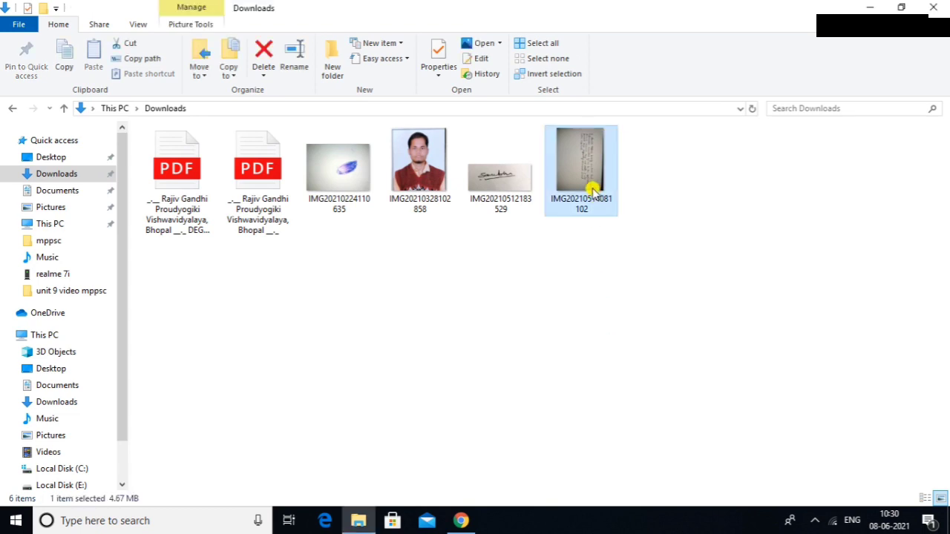
{"action": "left_click", "coordinate": [504, 45]}
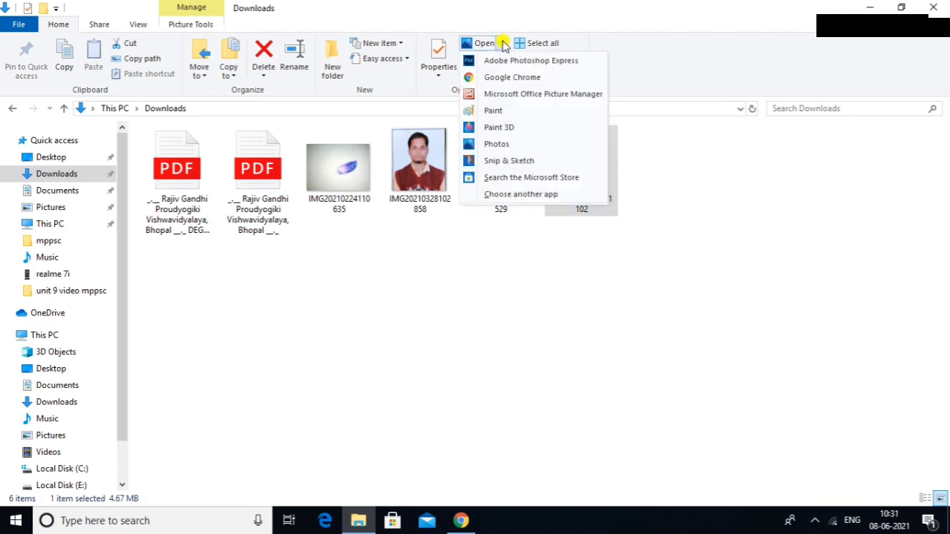
{"action": "left_click", "coordinate": [502, 115]}
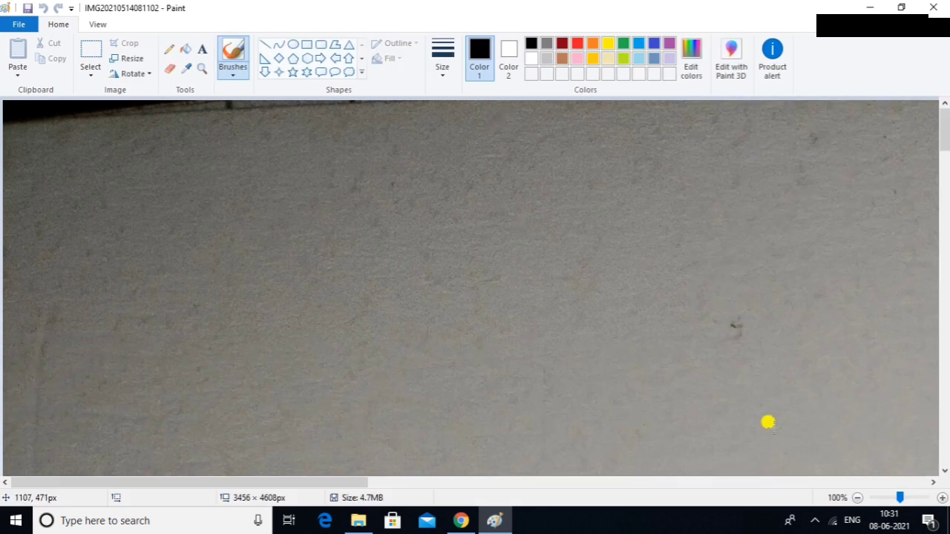
{"action": "left_click_drag", "start_coordinate": [899, 499], "coordinate": [861, 498]}
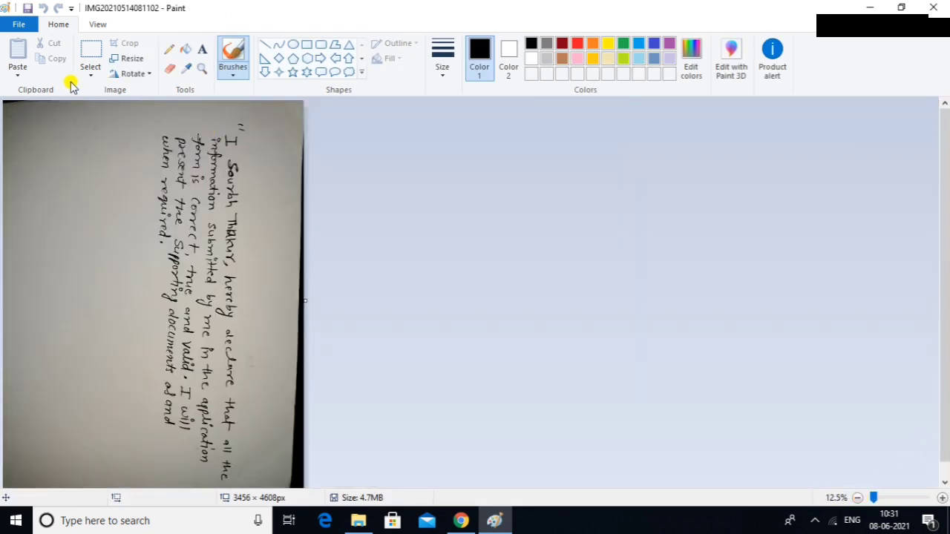
{"action": "left_click", "coordinate": [138, 75]}
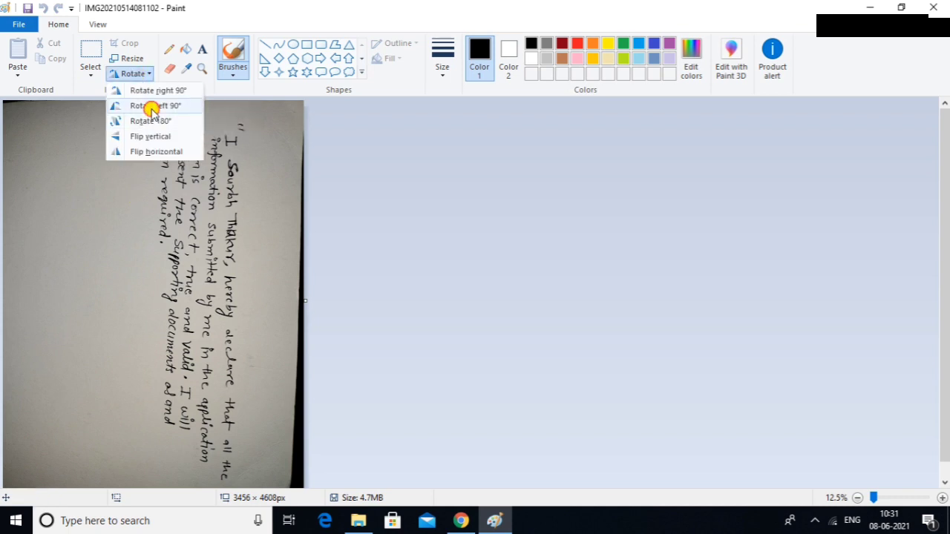
{"action": "left_click", "coordinate": [152, 108]}
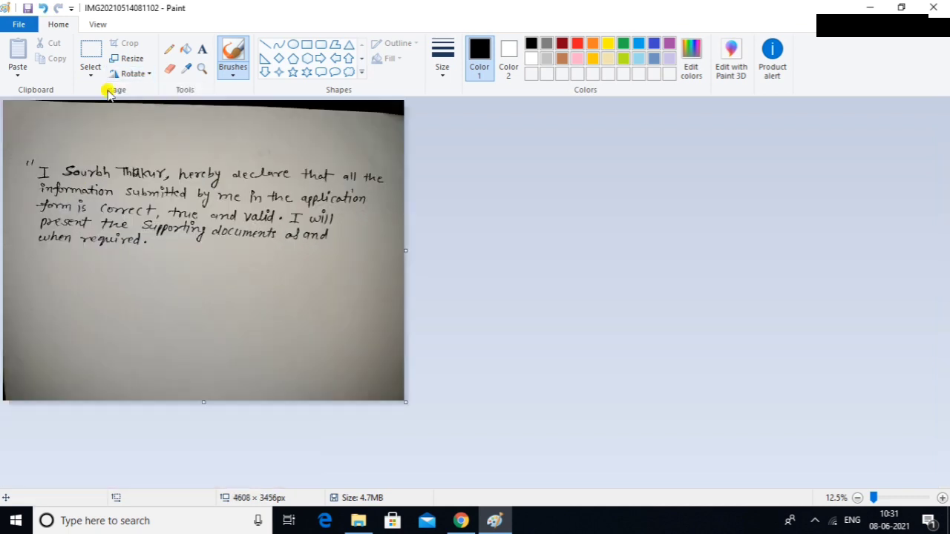
Crop the declaration image to a rectangle of about 4233 × 1329 px around the handwritten text.
{"action": "left_click", "coordinate": [87, 74]}
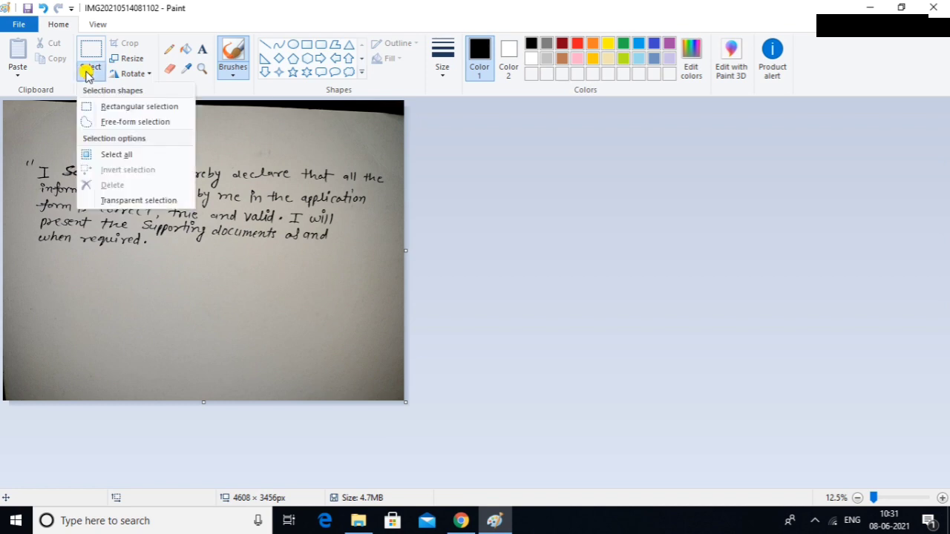
{"action": "left_click", "coordinate": [121, 102]}
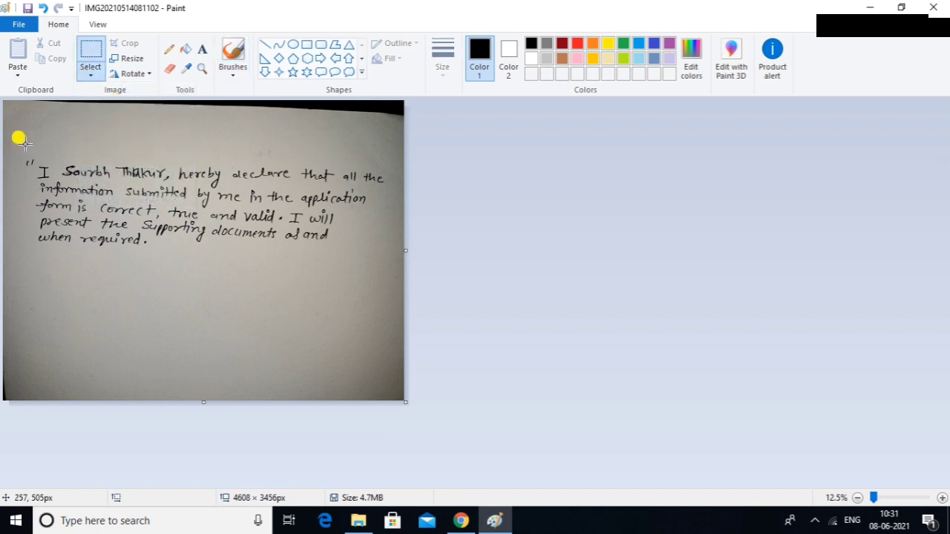
{"action": "left_click_drag", "start_coordinate": [25, 144], "coordinate": [394, 260]}
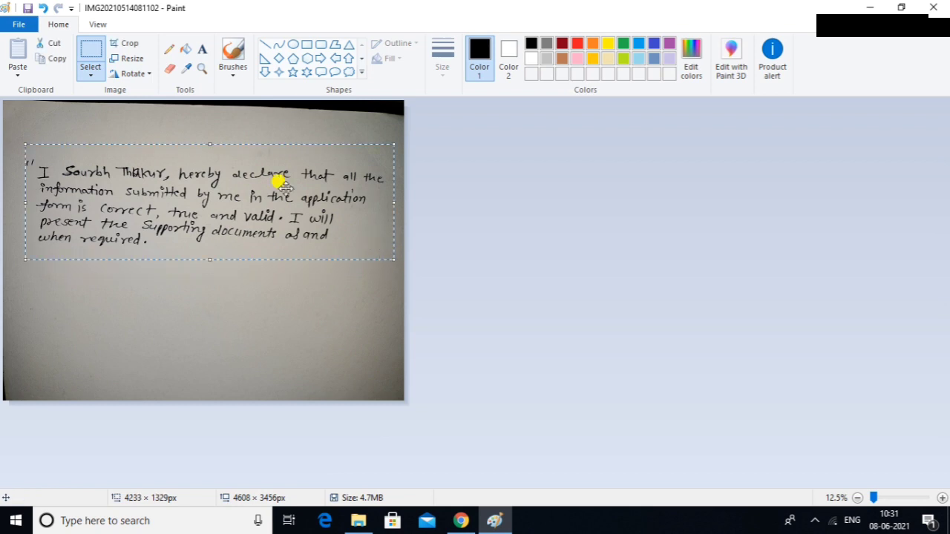
{"action": "left_click", "coordinate": [130, 45]}
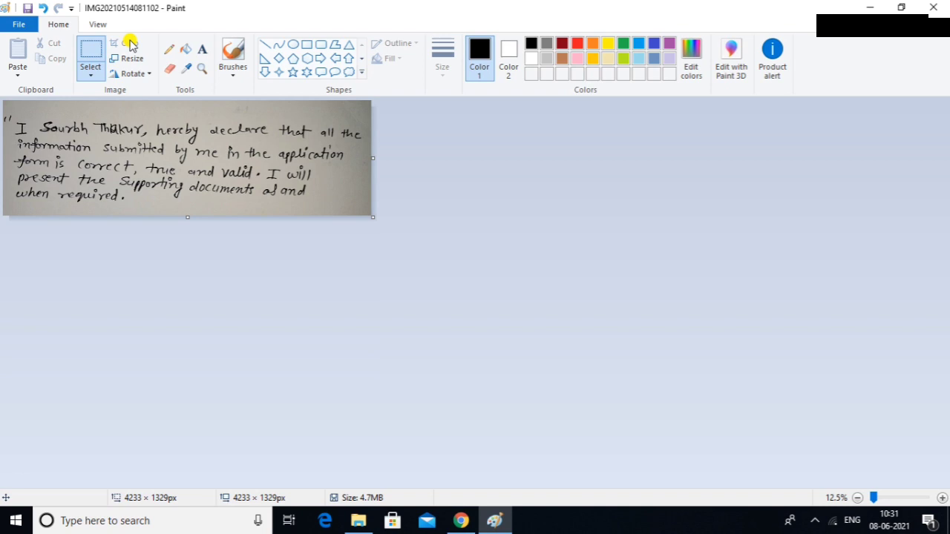
Resize the cropped declaration to 800 pixels horizontally and 400 pixels vertically without maintaining the aspect ratio.
{"action": "left_click", "coordinate": [132, 59]}
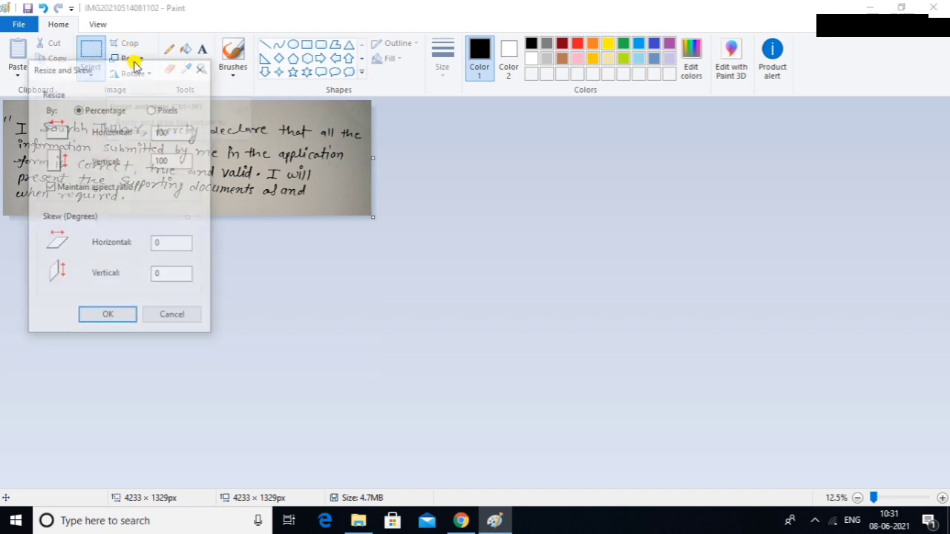
{"action": "left_click", "coordinate": [153, 110]}
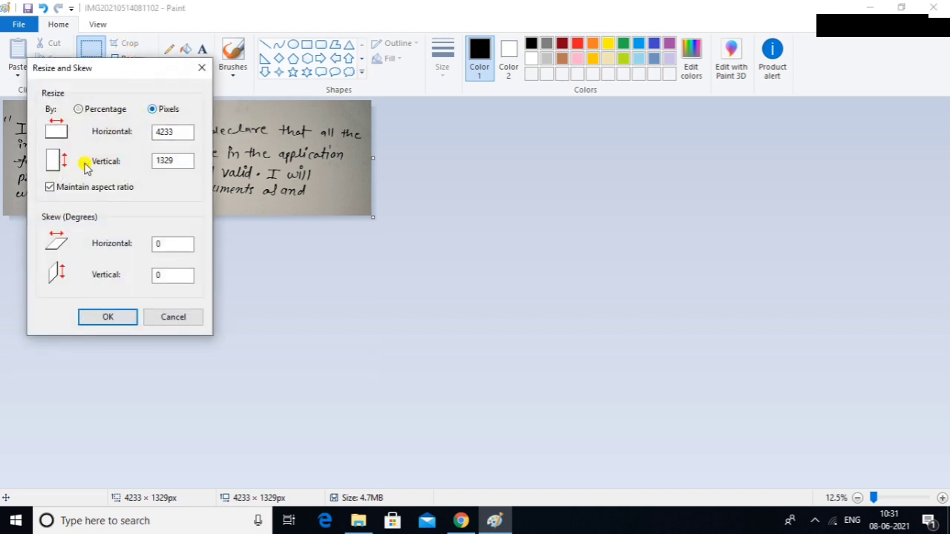
{"action": "left_click", "coordinate": [50, 187]}
{"action": "double_click", "coordinate": [175, 132]}
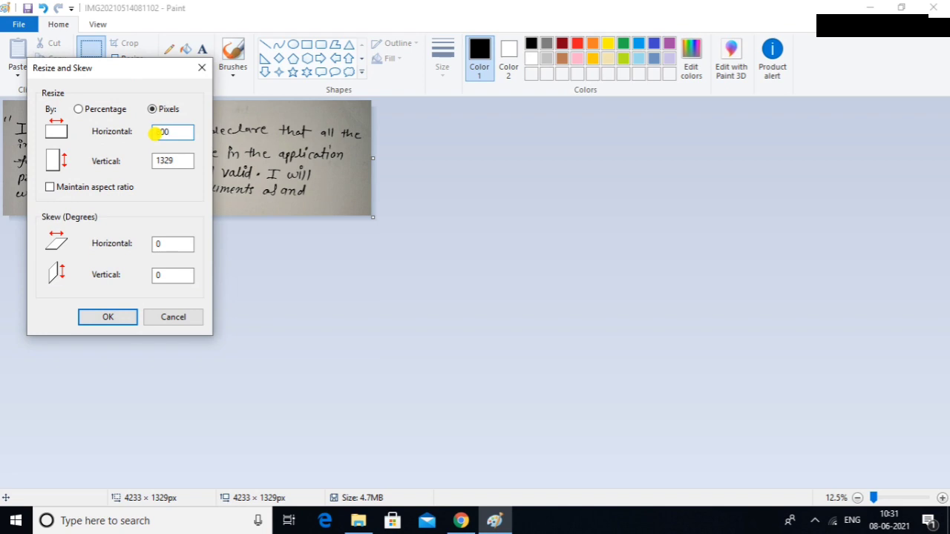
{"action": "left_click", "coordinate": [173, 157]}
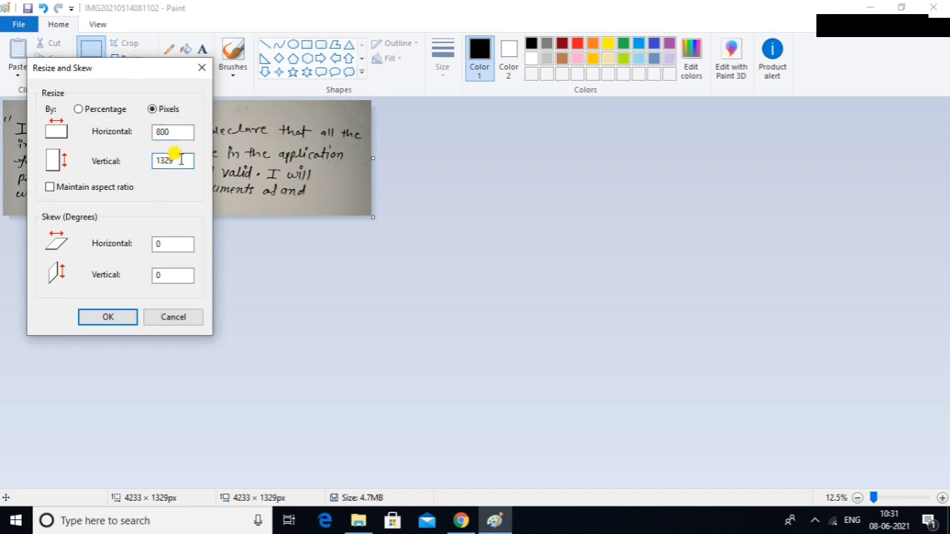
{"action": "key", "text": "BackSpace"}
{"action": "type", "text": "400"}
{"action": "left_click", "coordinate": [121, 314]}
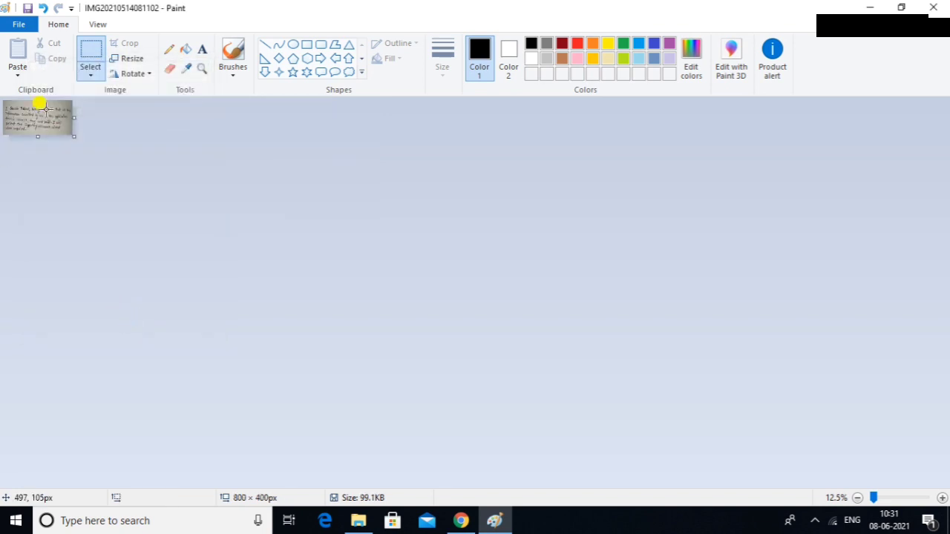
Save the resized declaration image, close Paint and check the file's size in the Downloads folder.
{"action": "left_click", "coordinate": [937, 6]}
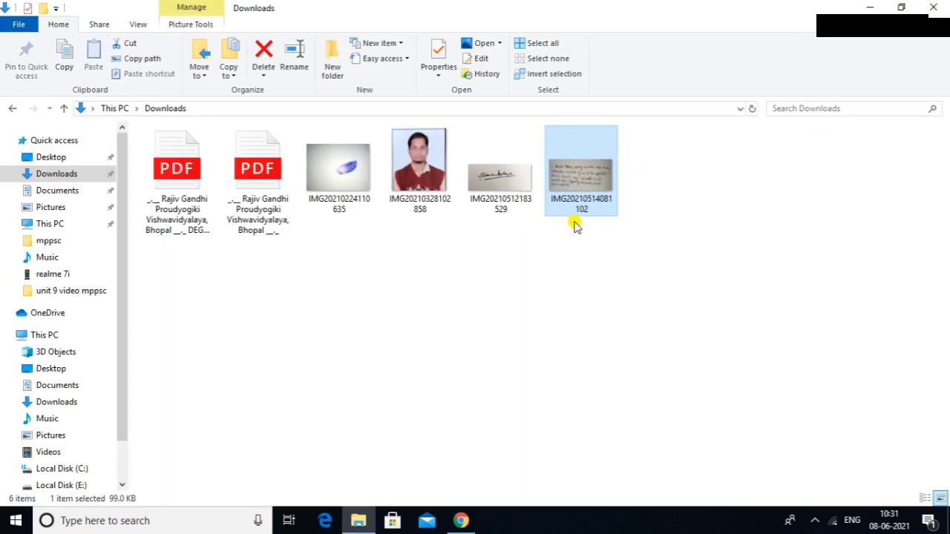
{"action": "left_click", "coordinate": [578, 190]}
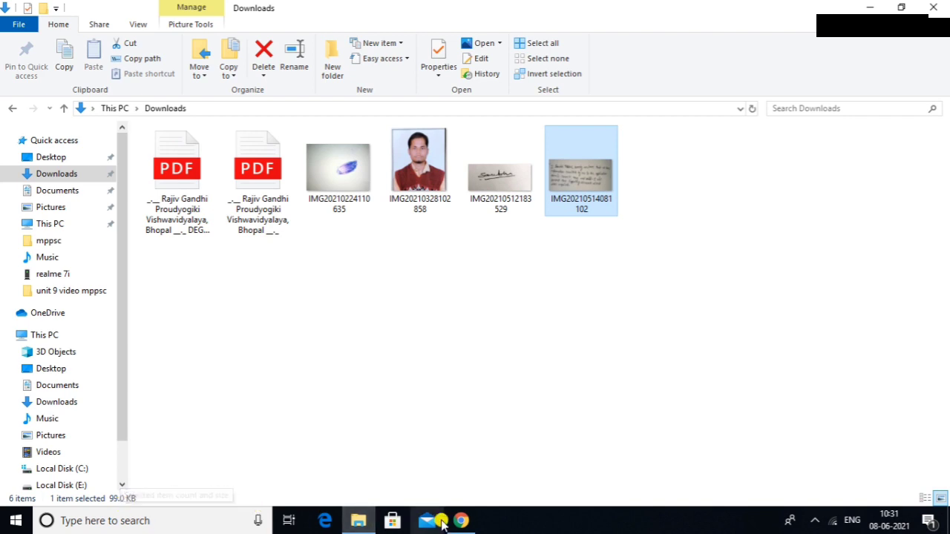
{"action": "right_click", "coordinate": [586, 190]}
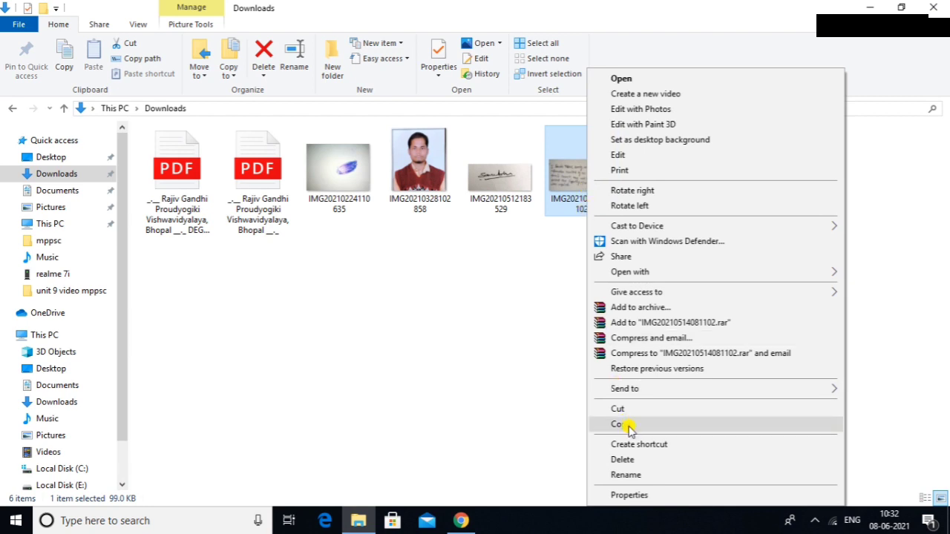
{"action": "left_click", "coordinate": [629, 495]}
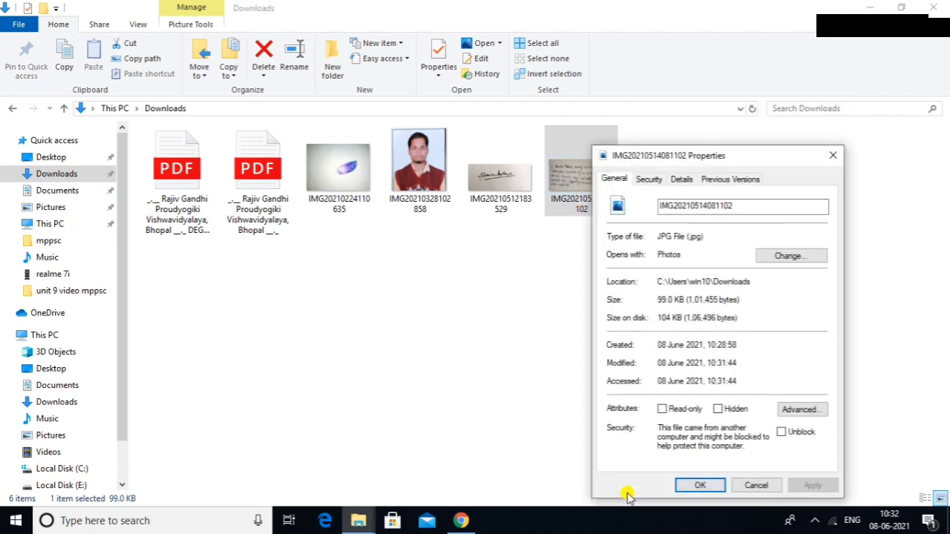
{"action": "left_click", "coordinate": [677, 182]}
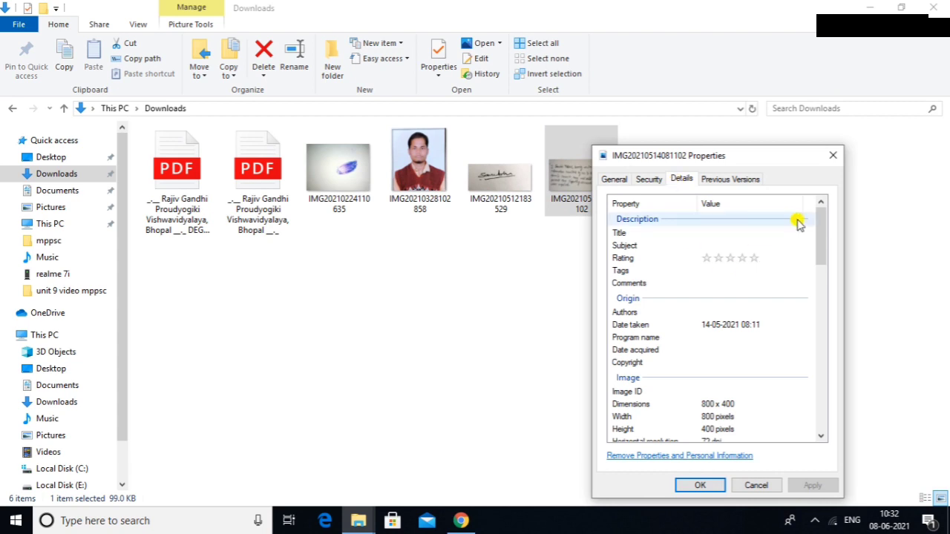
{"action": "left_click_drag", "start_coordinate": [820, 220], "coordinate": [826, 258]}
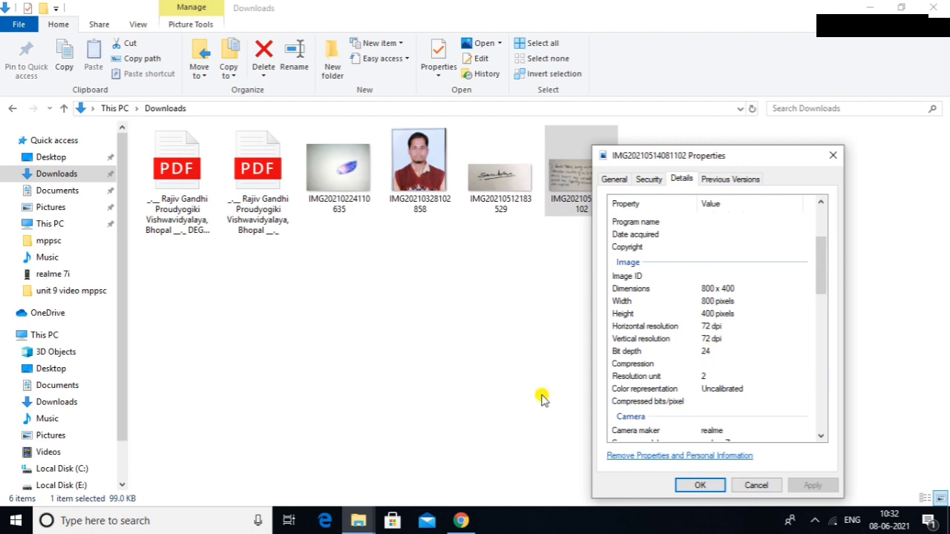
Compare the declaration image's properties with the notice's declaration requirements in Chrome, and close the properties without changes.
{"action": "left_click", "coordinate": [458, 520]}
{"action": "left_click", "coordinate": [454, 522]}
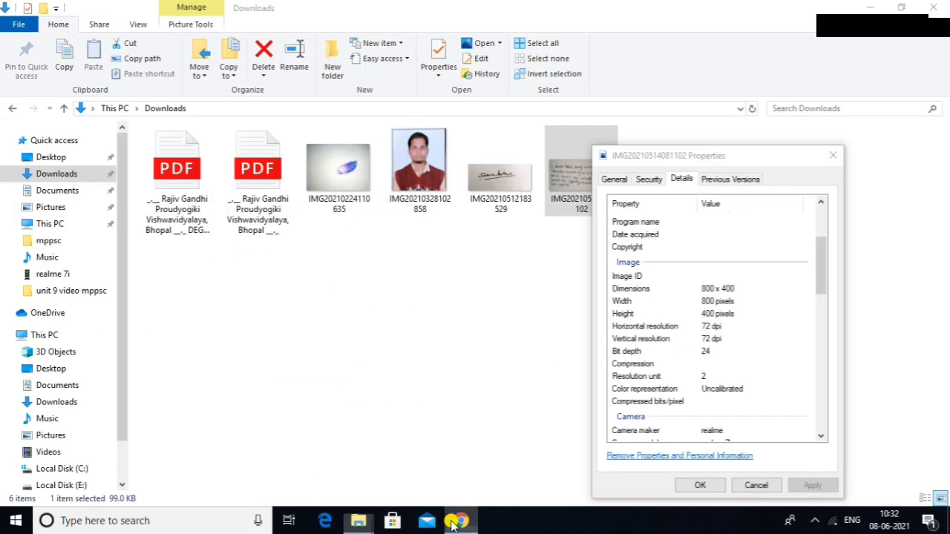
{"action": "left_click", "coordinate": [454, 522]}
{"action": "left_click", "coordinate": [68, 15]}
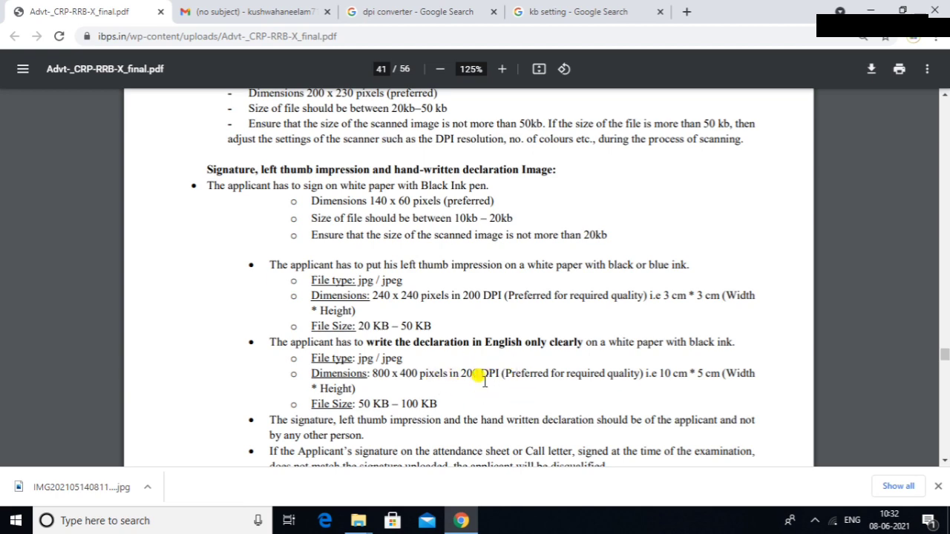
{"action": "left_click", "coordinate": [460, 521]}
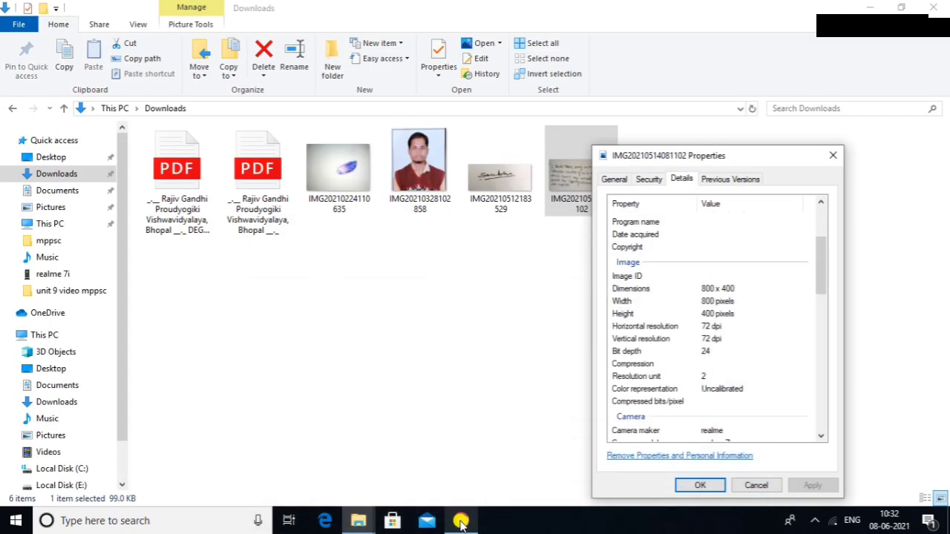
{"action": "left_click", "coordinate": [748, 486]}
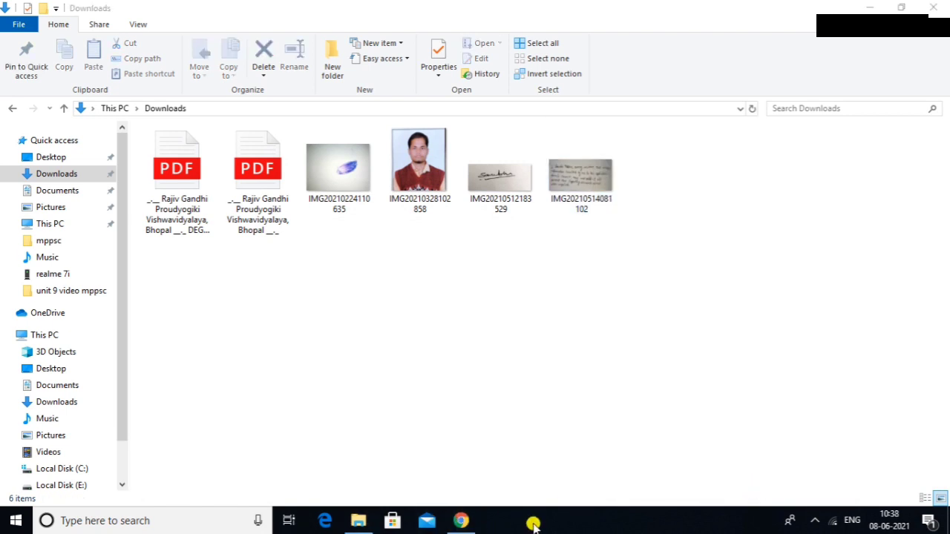
{"action": "left_click", "coordinate": [460, 521]}
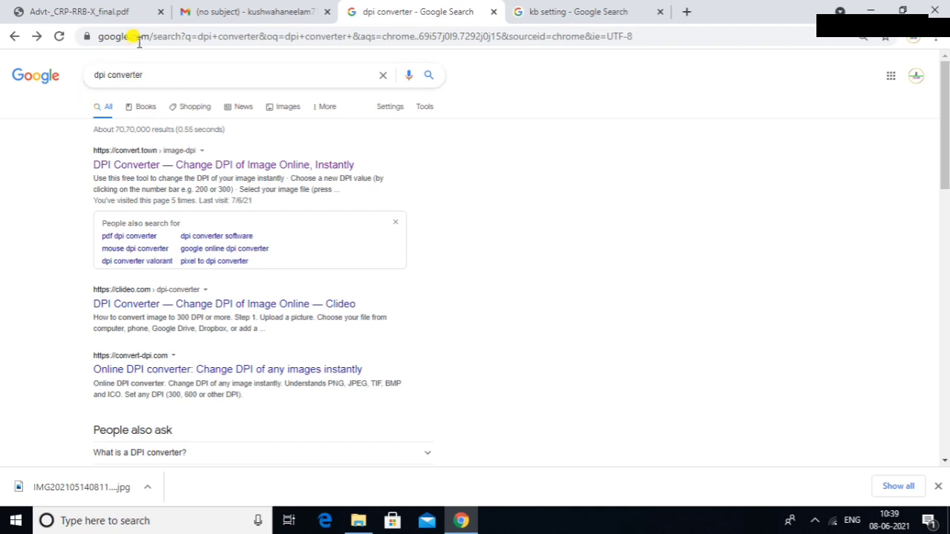
{"action": "left_click", "coordinate": [135, 171]}
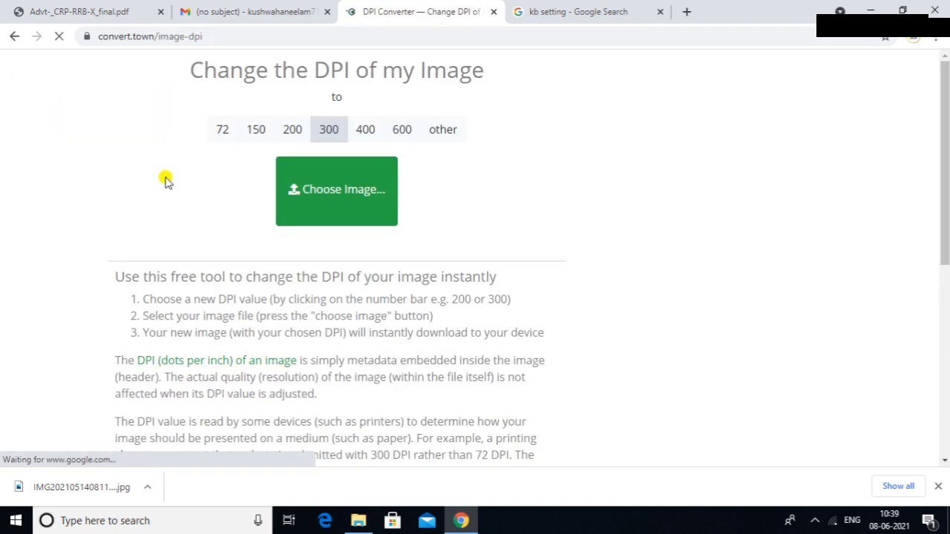
{"action": "left_click", "coordinate": [287, 132]}
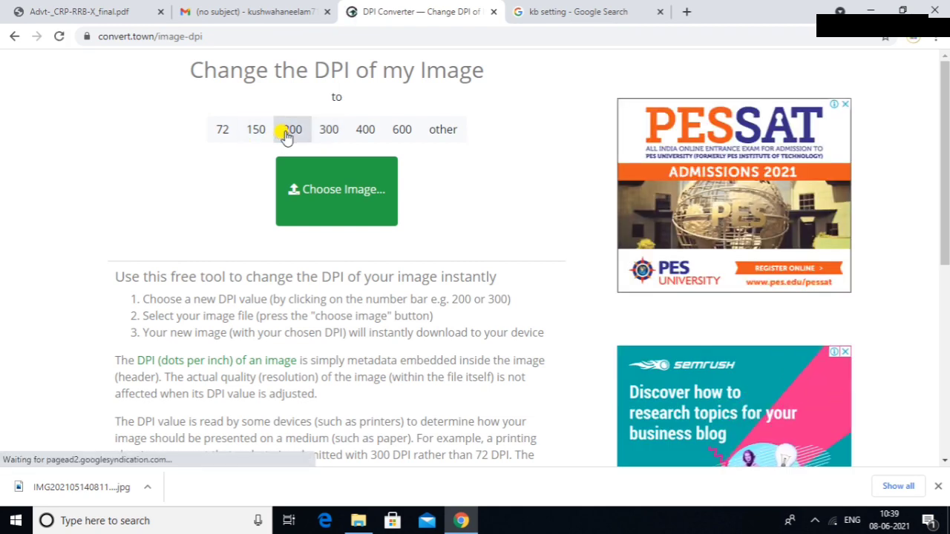
{"action": "left_click", "coordinate": [325, 190]}
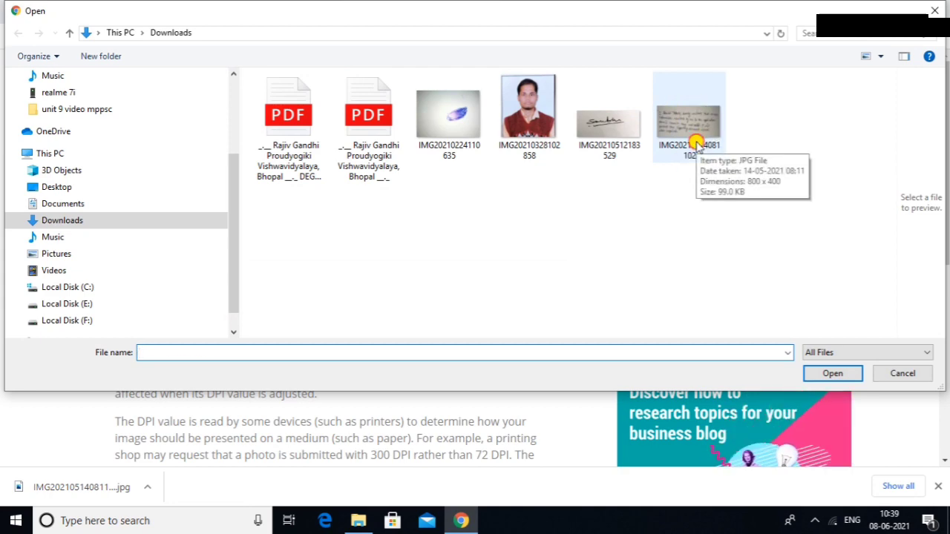
{"action": "left_click", "coordinate": [696, 144]}
{"action": "left_click", "coordinate": [816, 373]}
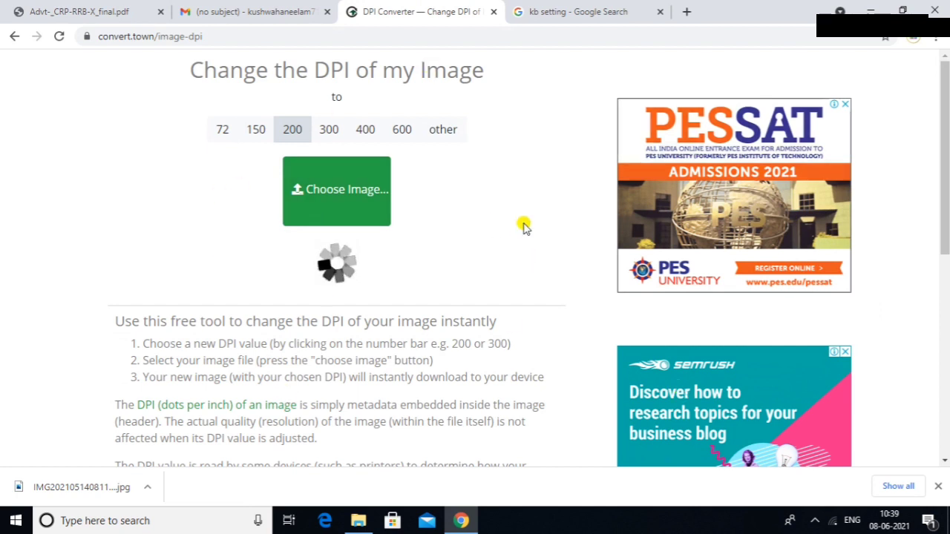
{"action": "left_click", "coordinate": [938, 486]}
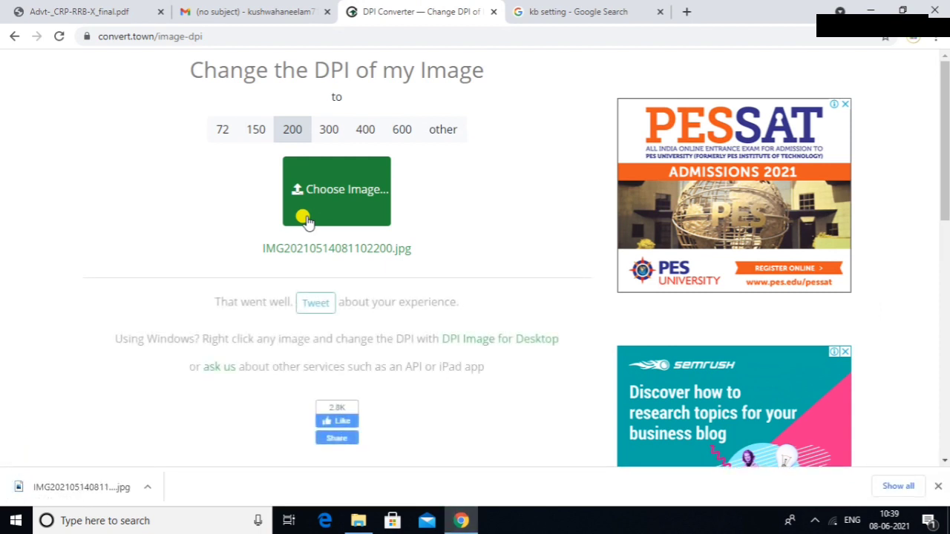
{"action": "left_click", "coordinate": [358, 521]}
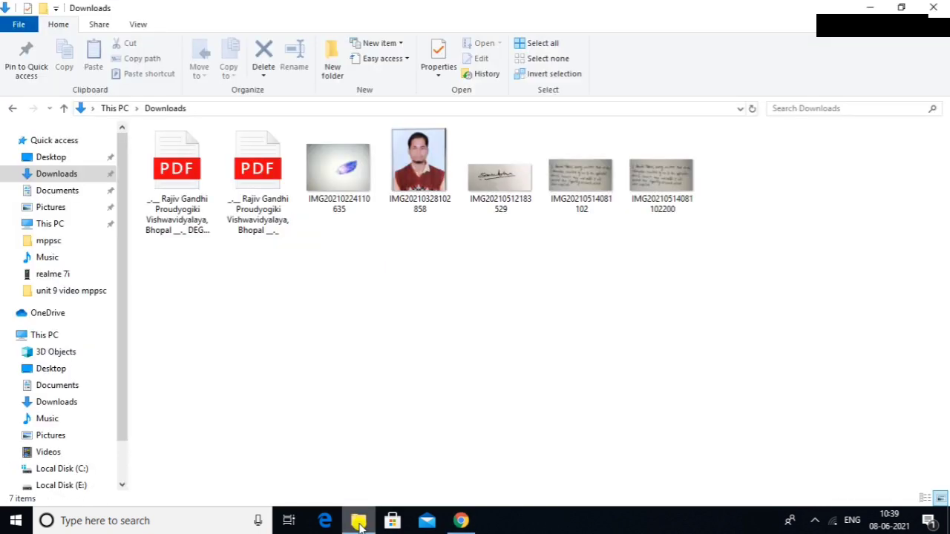
{"action": "left_click", "coordinate": [668, 194]}
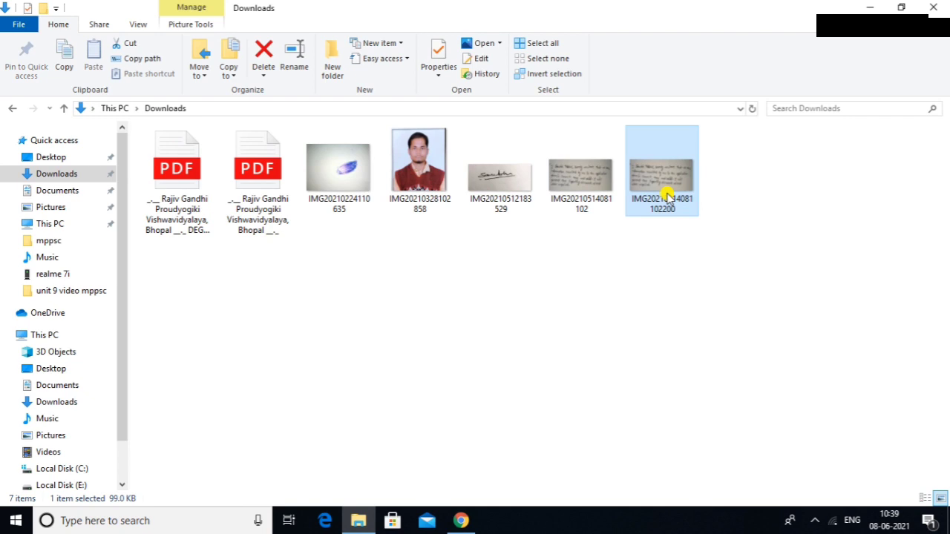
{"action": "right_click", "coordinate": [668, 194]}
{"action": "left_click", "coordinate": [710, 497]}
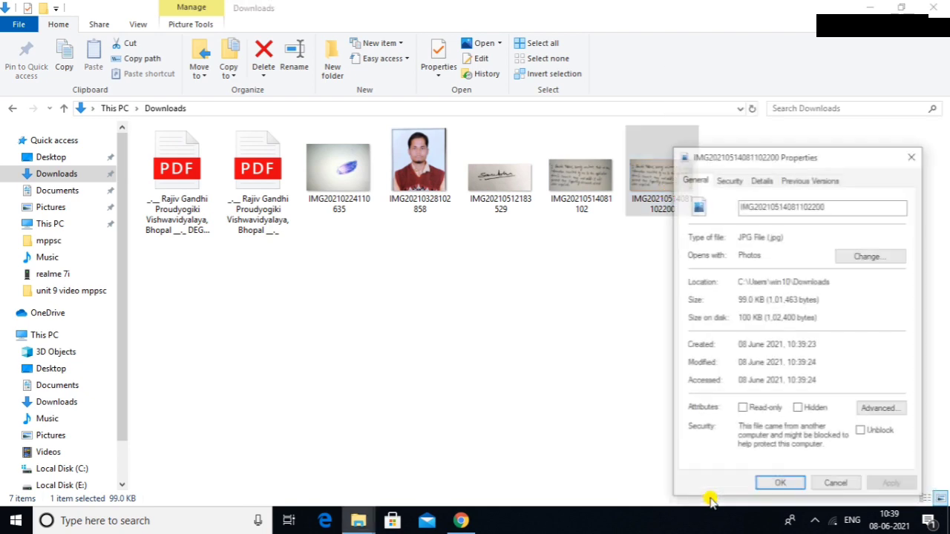
{"action": "left_click", "coordinate": [761, 180]}
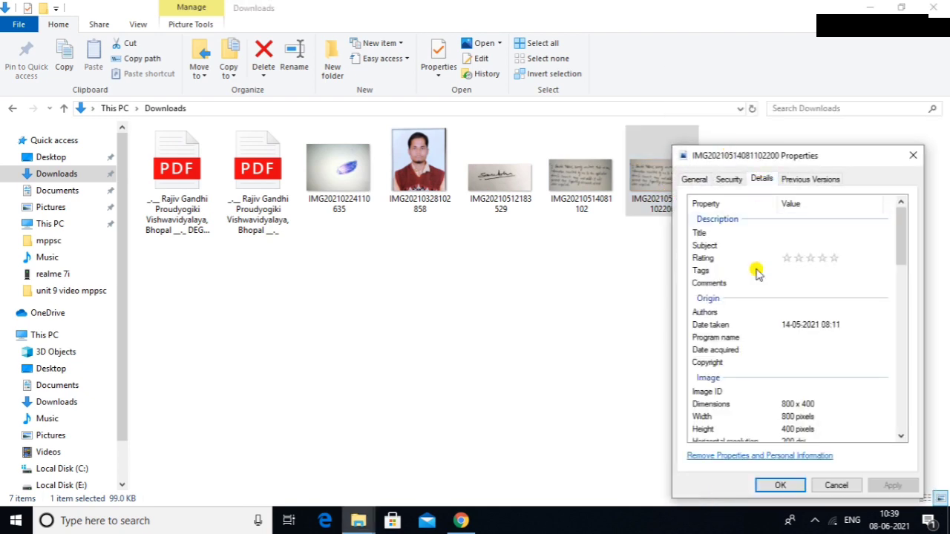
{"action": "left_click_drag", "start_coordinate": [901, 226], "coordinate": [901, 267]}
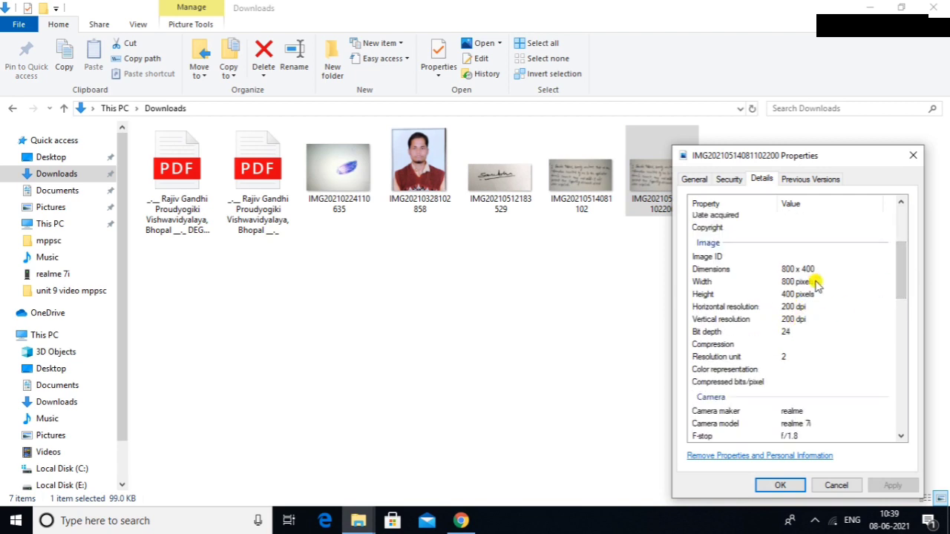
{"action": "left_click", "coordinate": [913, 155]}
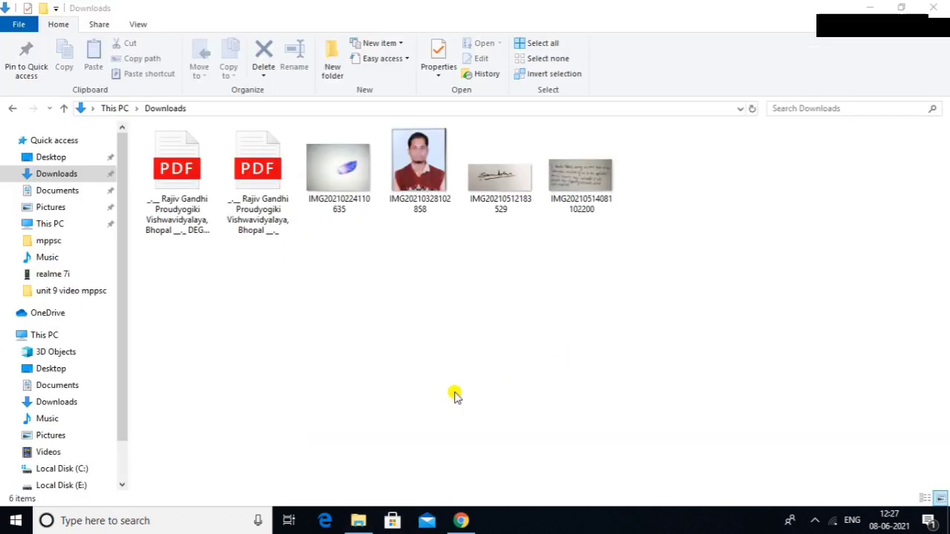
{"action": "left_click", "coordinate": [336, 194]}
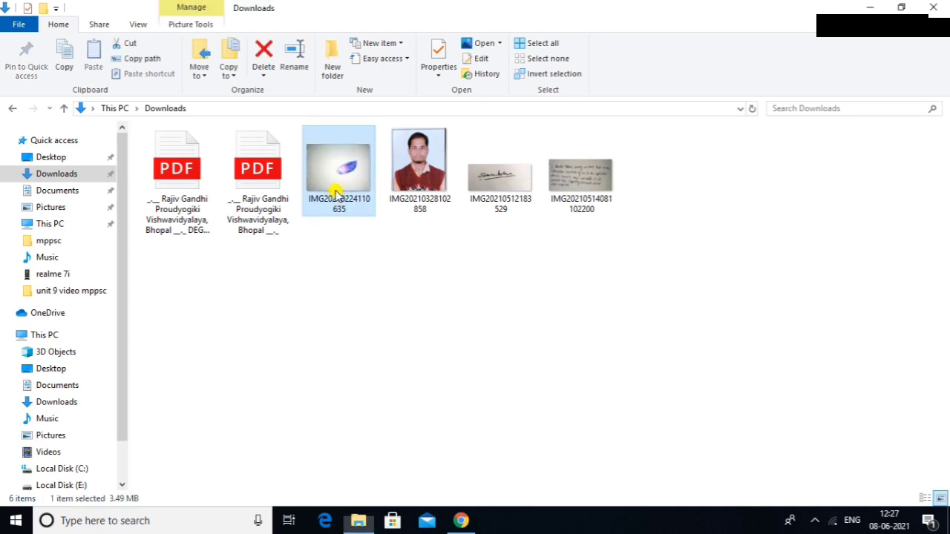
{"action": "left_click", "coordinate": [501, 43]}
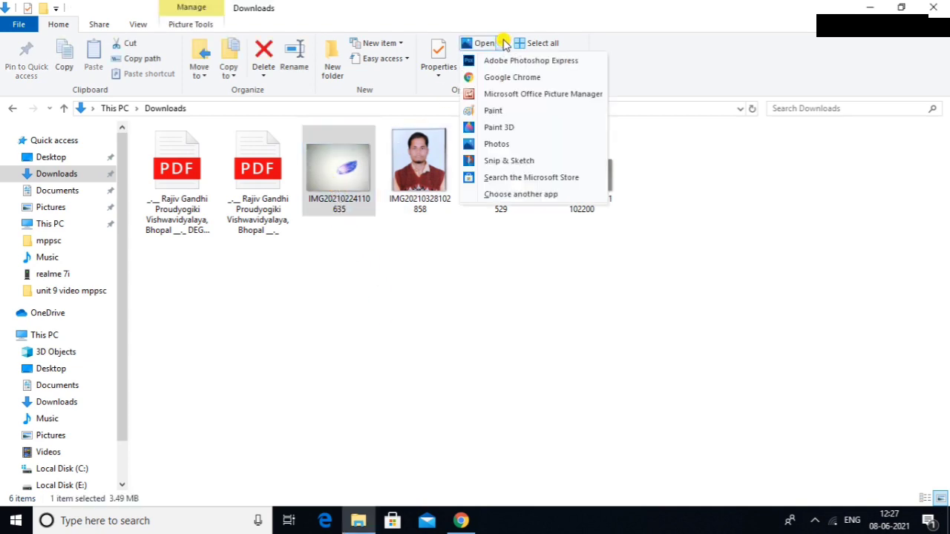
{"action": "left_click", "coordinate": [507, 96]}
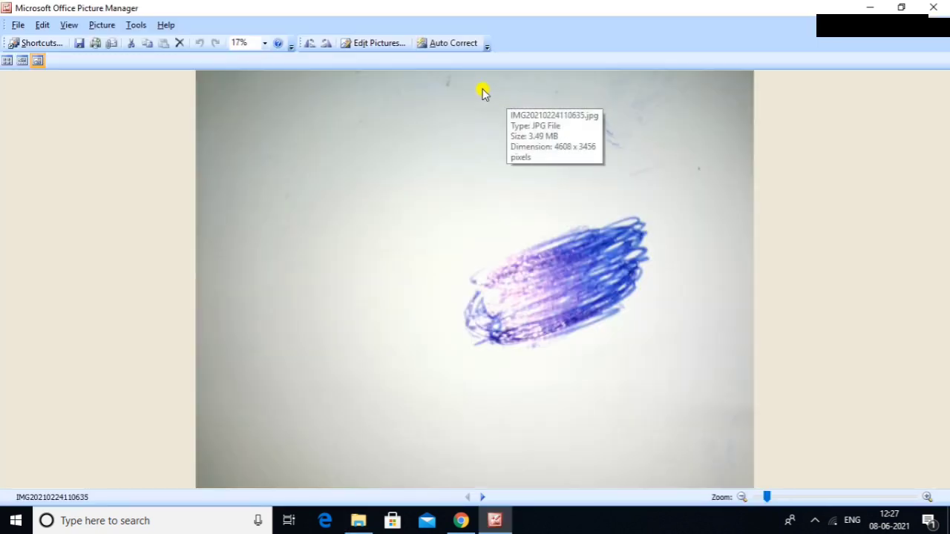
{"action": "left_click", "coordinate": [448, 44]}
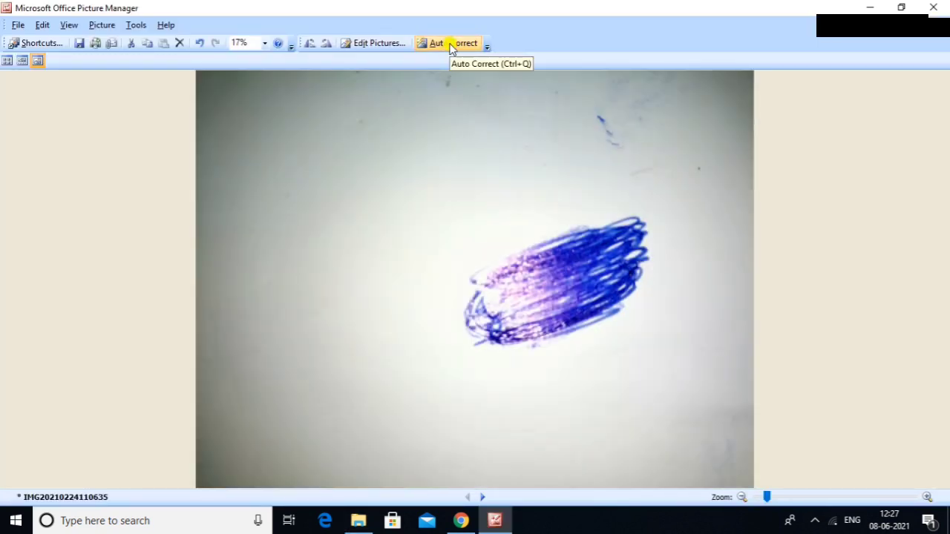
{"action": "left_click", "coordinate": [449, 44]}
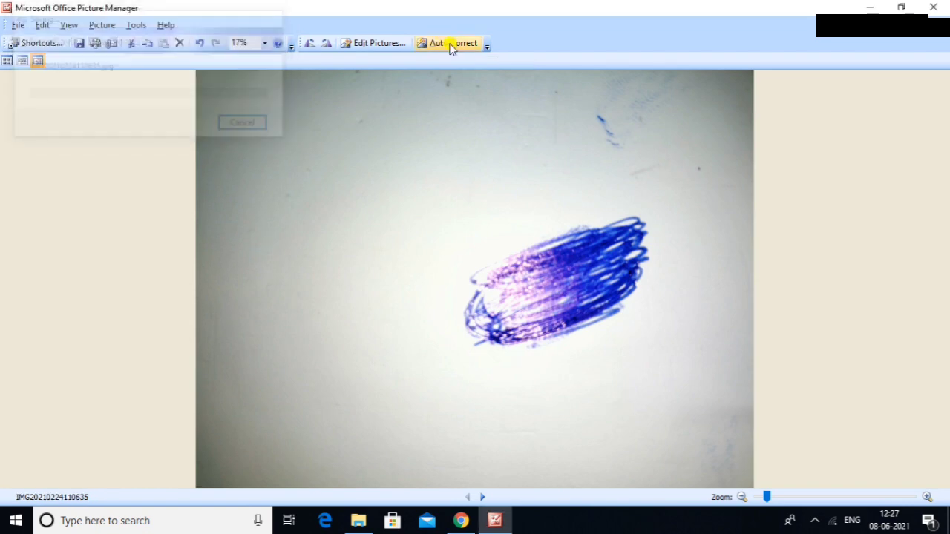
{"action": "left_click", "coordinate": [932, 7]}
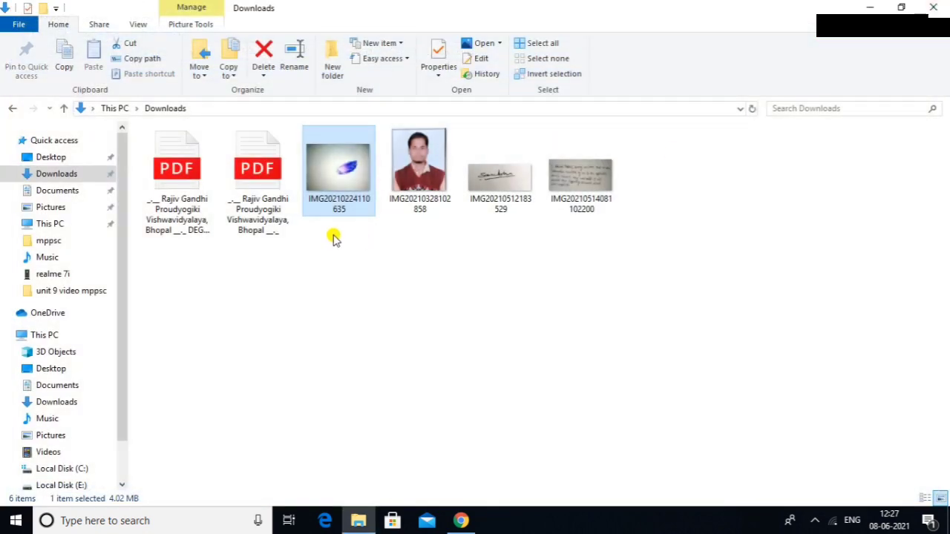
{"action": "left_click", "coordinate": [500, 44]}
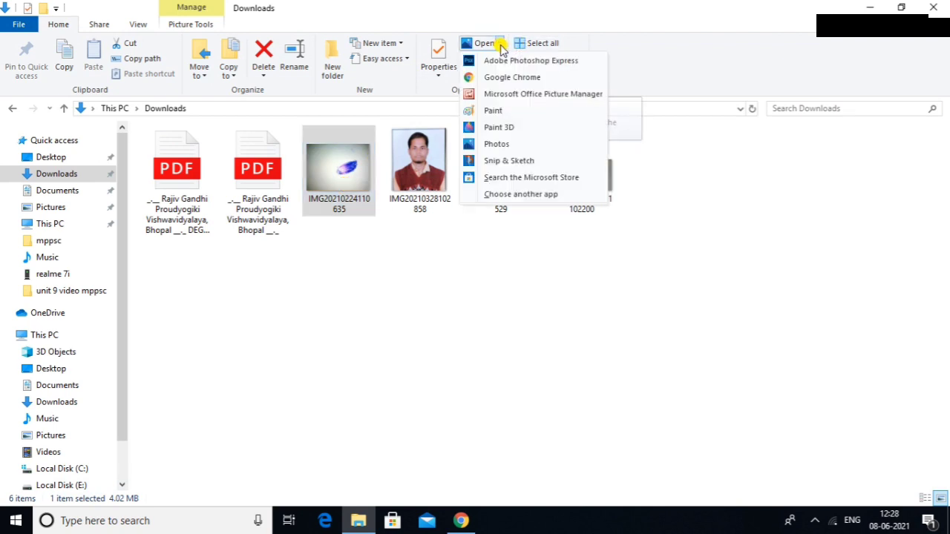
{"action": "left_click", "coordinate": [499, 111]}
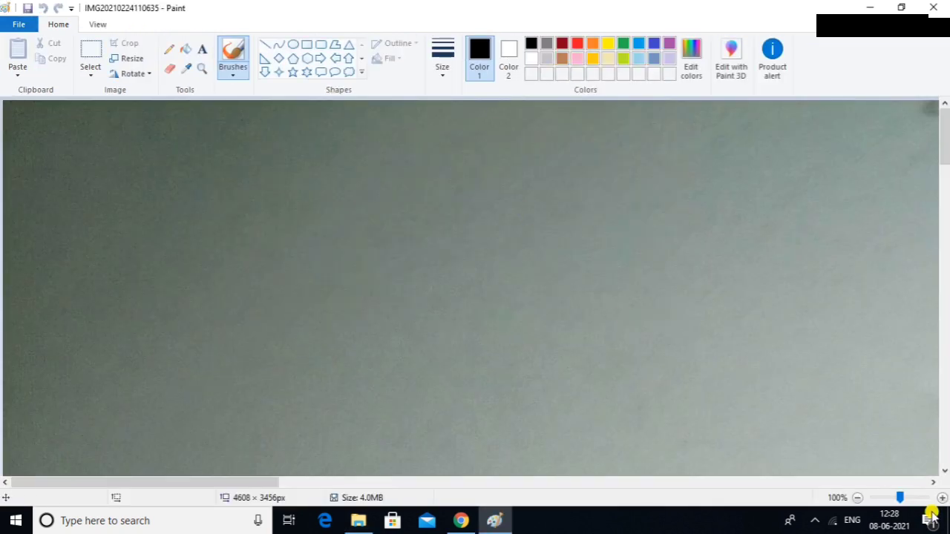
{"action": "left_click_drag", "start_coordinate": [902, 499], "coordinate": [867, 502]}
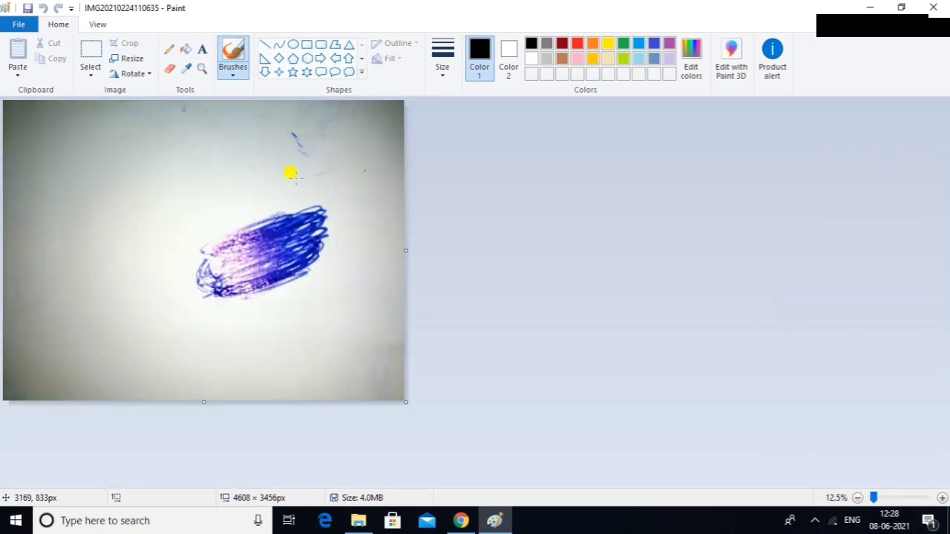
{"action": "left_click", "coordinate": [92, 72]}
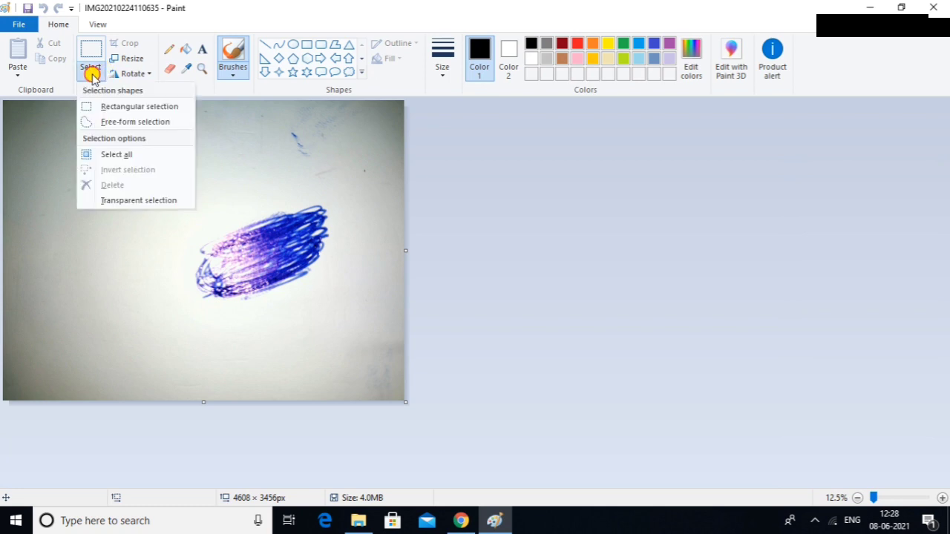
{"action": "left_click", "coordinate": [111, 104]}
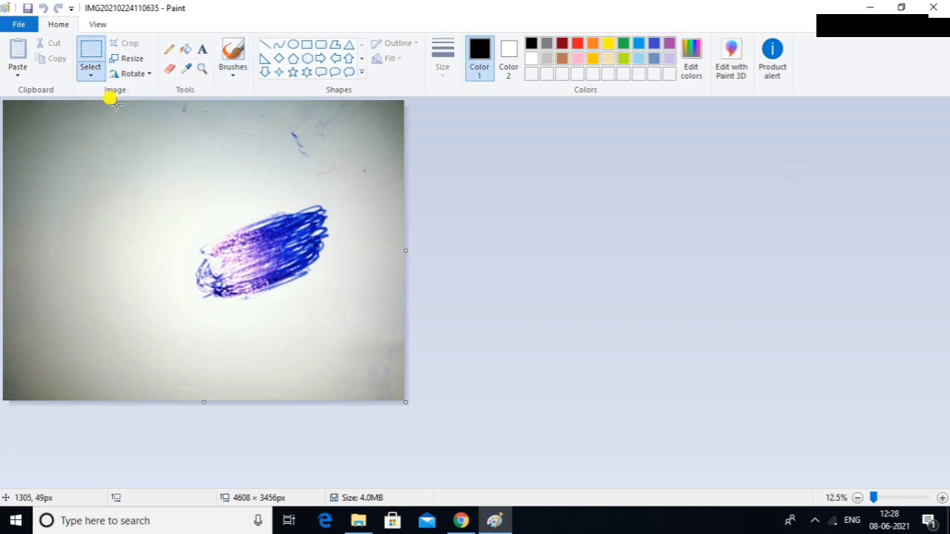
{"action": "left_click_drag", "start_coordinate": [66, 161], "coordinate": [401, 333]}
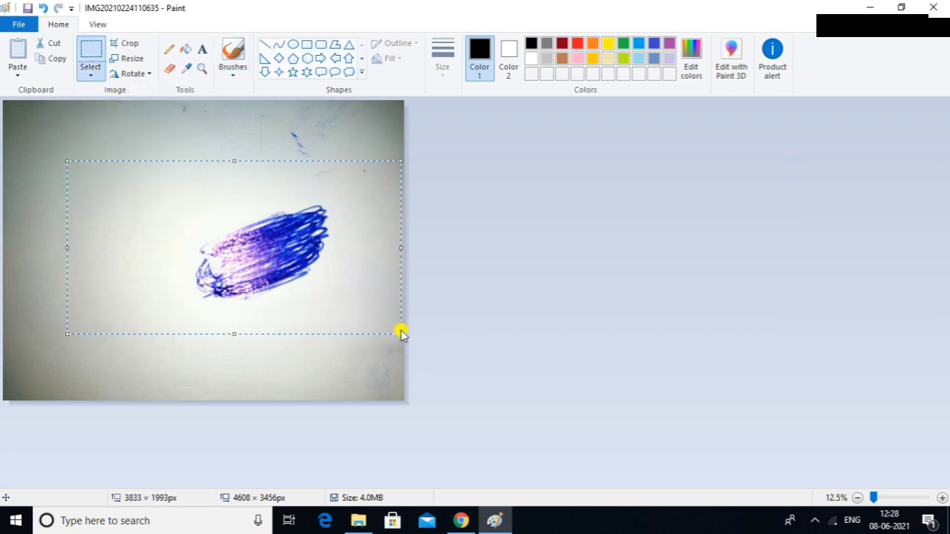
{"action": "left_click", "coordinate": [127, 44]}
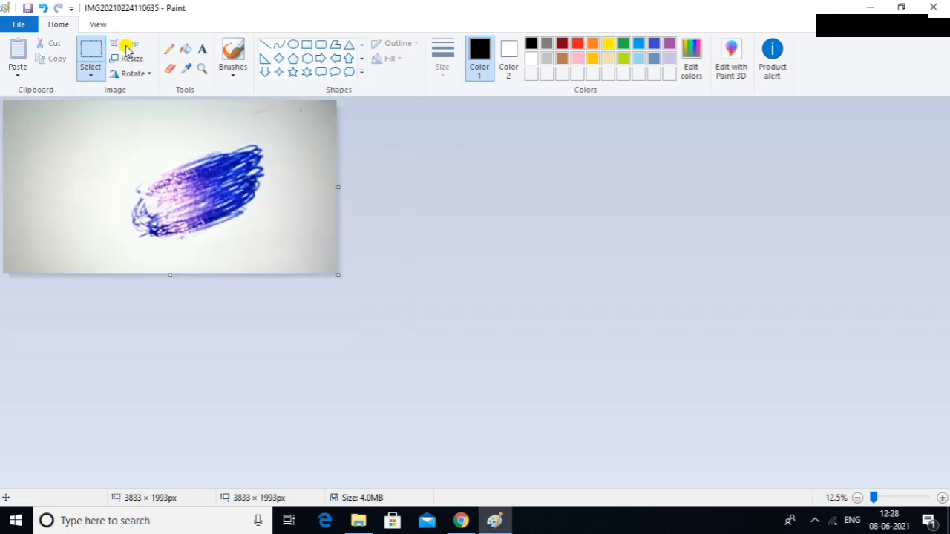
Resize the cropped thumb impression to 240 × 240 pixels without maintaining the aspect ratio, then save it and close Paint.
{"action": "left_click", "coordinate": [130, 58]}
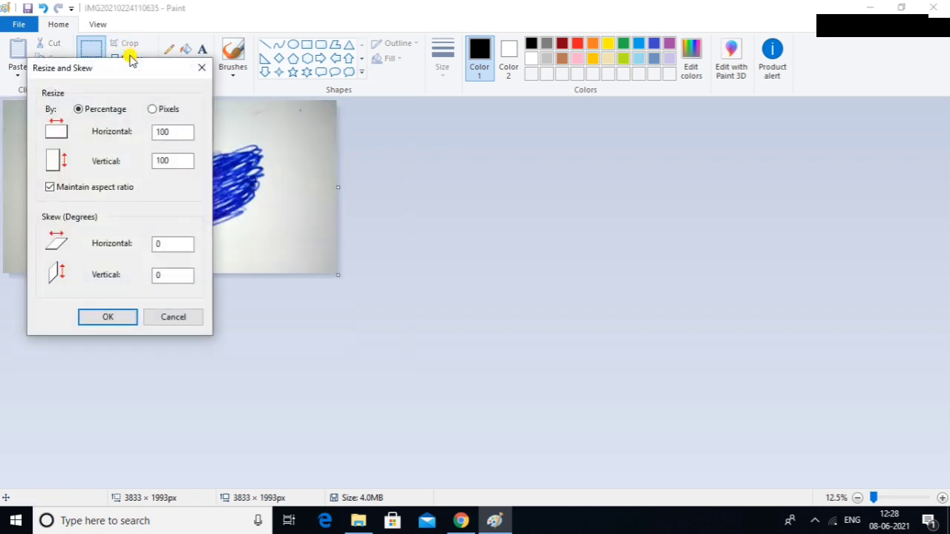
{"action": "left_click", "coordinate": [152, 109]}
{"action": "left_click", "coordinate": [50, 187]}
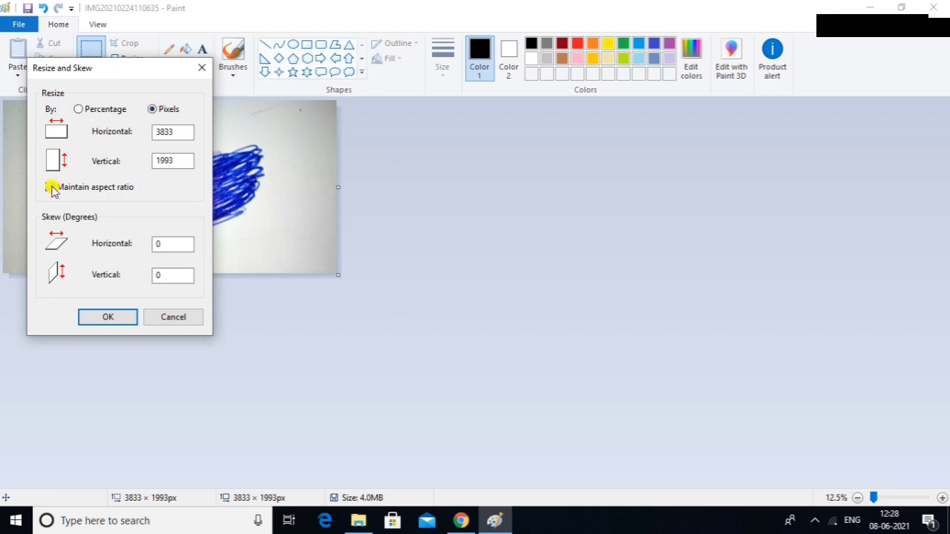
{"action": "left_click", "coordinate": [164, 131]}
{"action": "left_click_drag", "start_coordinate": [176, 132], "coordinate": [131, 141]}
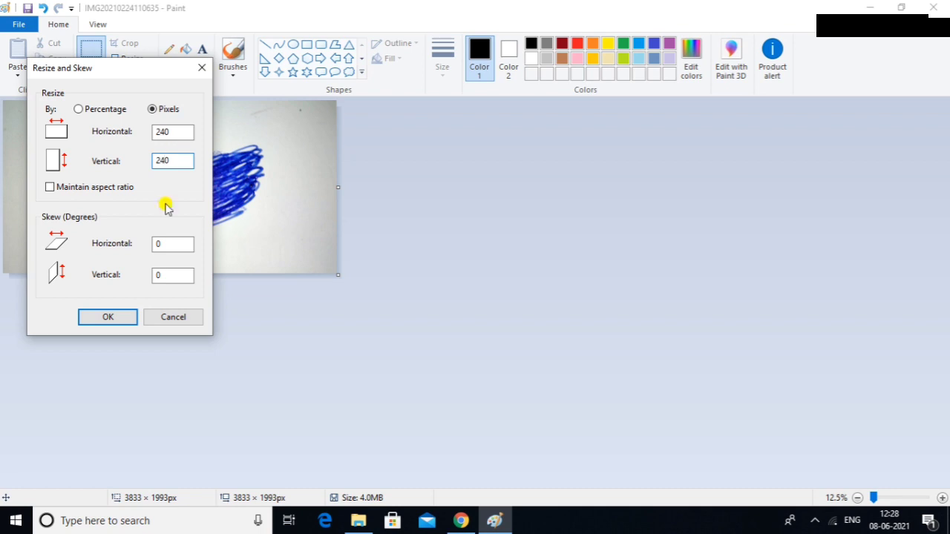
{"action": "left_click", "coordinate": [115, 315]}
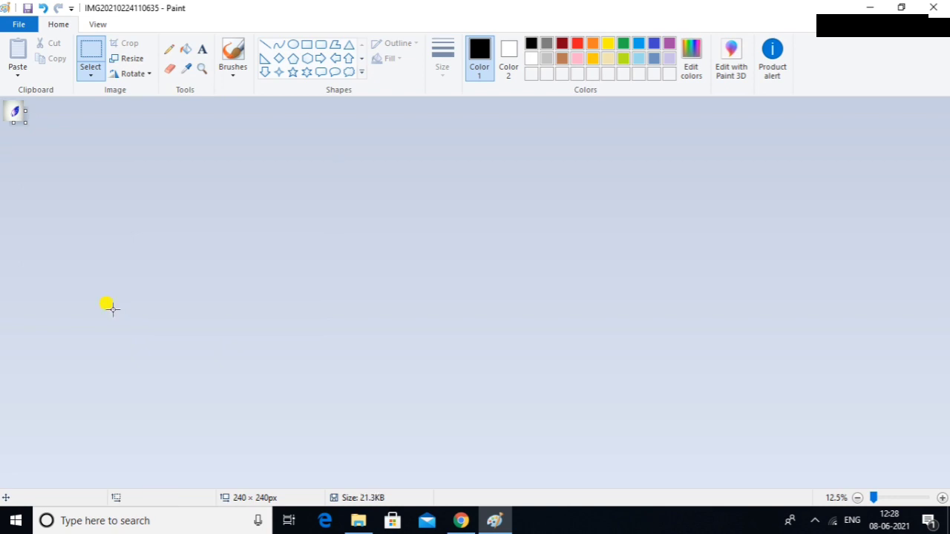
{"action": "left_click", "coordinate": [933, 7]}
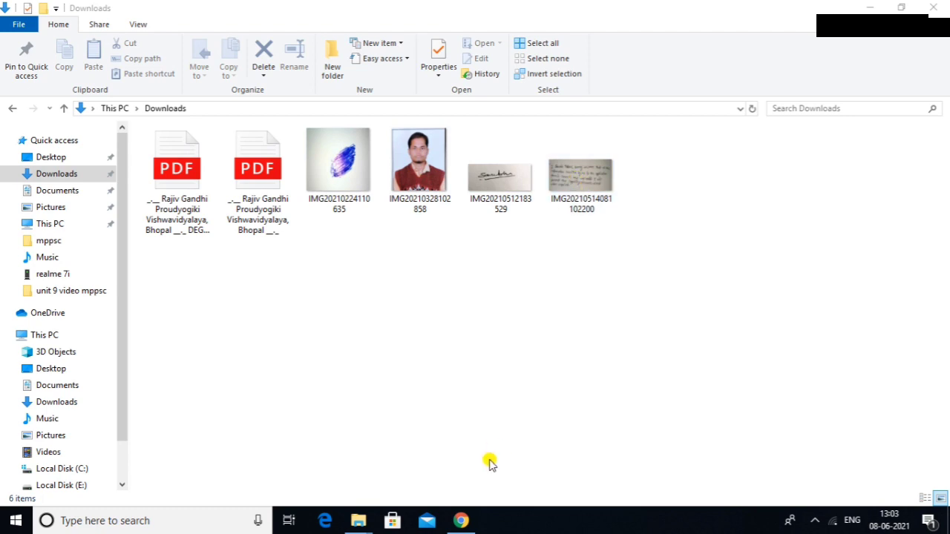
{"action": "left_click", "coordinate": [460, 522]}
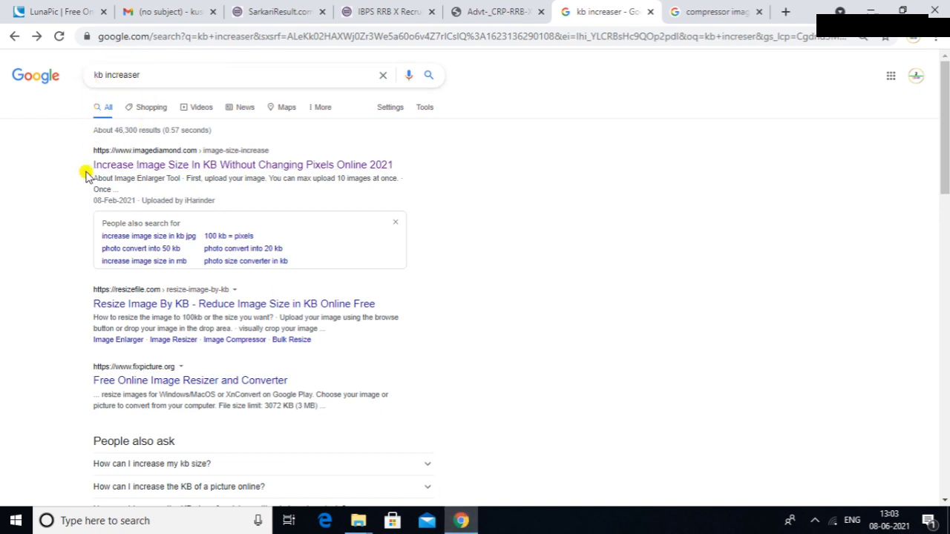
{"action": "left_click", "coordinate": [175, 164]}
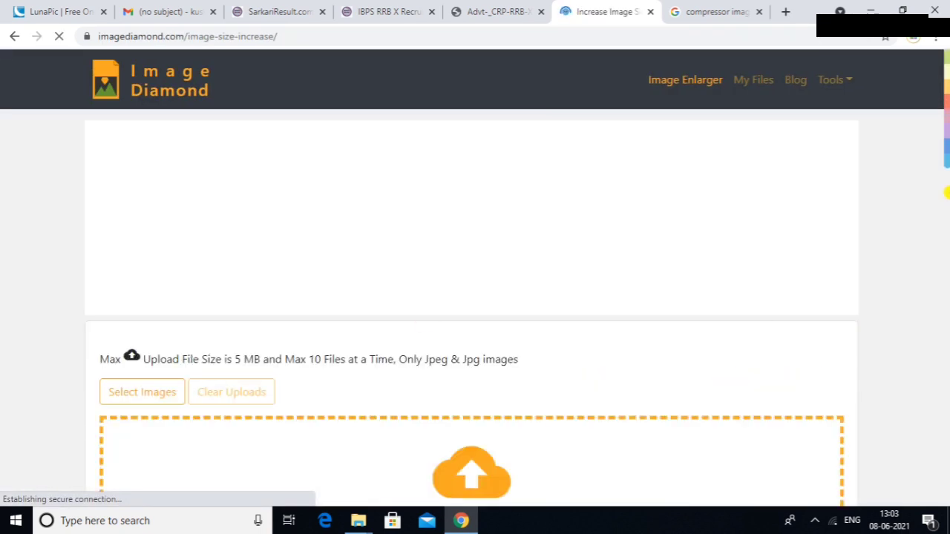
{"action": "scroll", "coordinate": [944, 134], "scroll_direction": "down", "scroll_amount": 1}
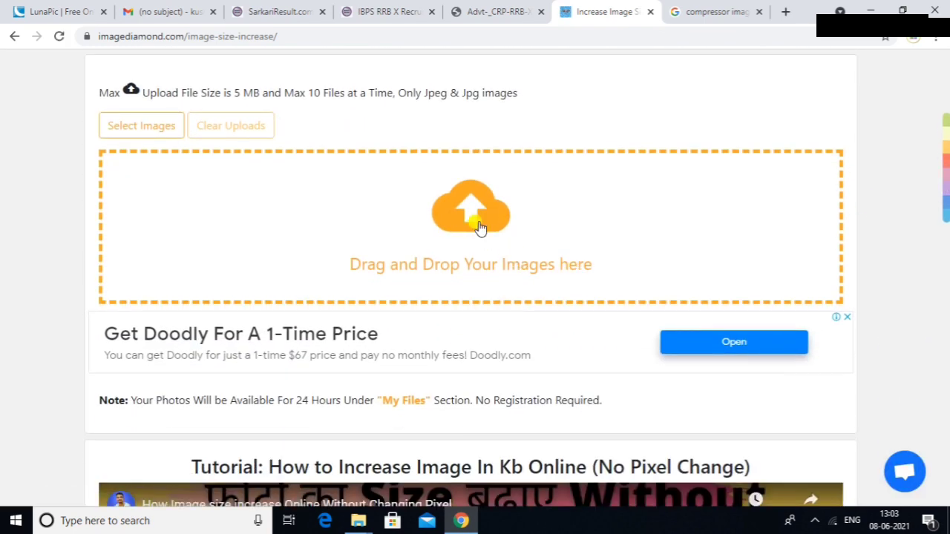
{"action": "left_click", "coordinate": [480, 227]}
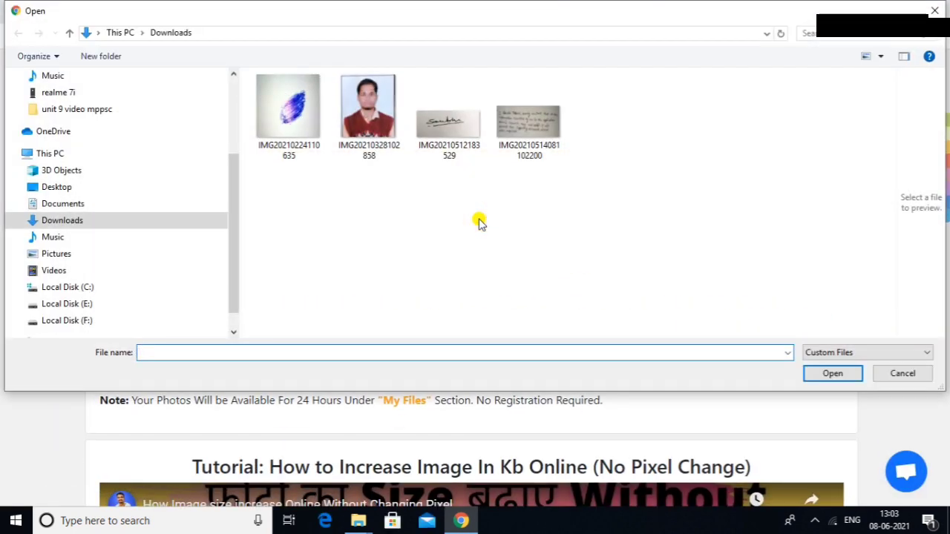
{"action": "left_click", "coordinate": [371, 130]}
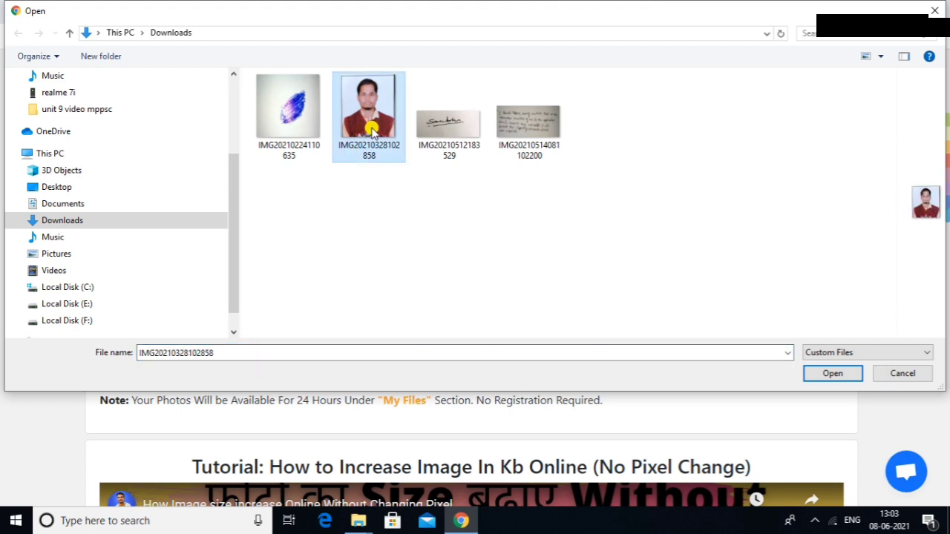
{"action": "left_click", "coordinate": [833, 374]}
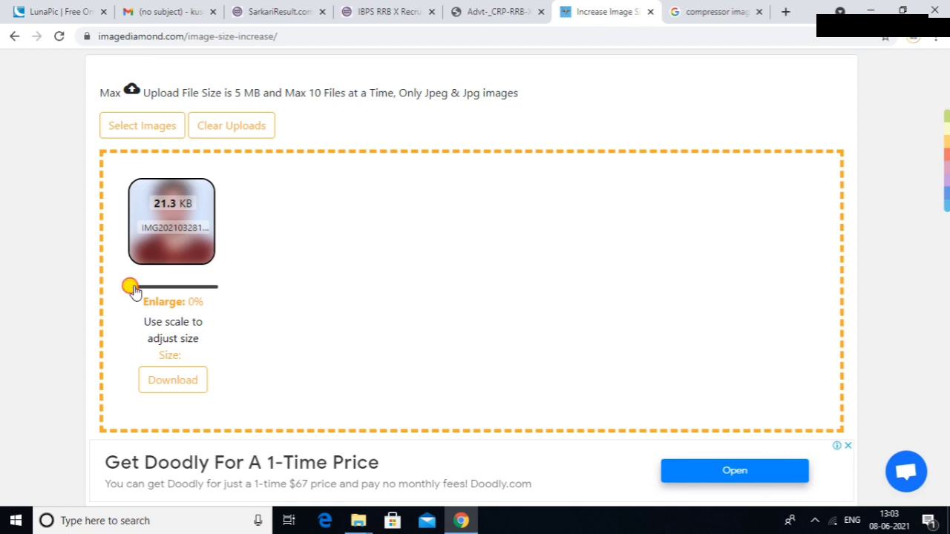
Enlarge the uploaded photo by 57% to a file size of about 32.7 KB and download it.
{"action": "left_click_drag", "start_coordinate": [134, 290], "coordinate": [158, 291]}
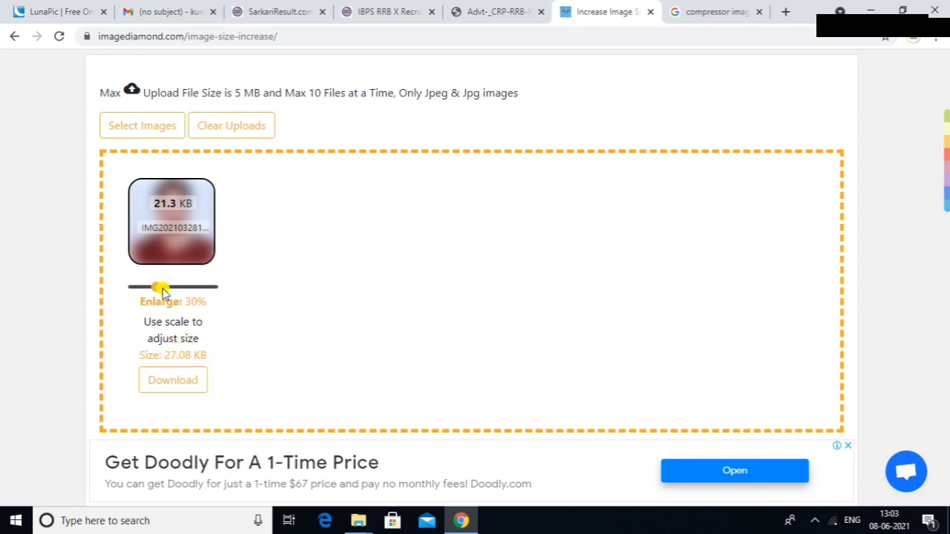
{"action": "mouse_move", "coordinate": [161, 290]}
{"action": "left_mouse_down"}
{"action": "mouse_move", "coordinate": [152, 288]}
{"action": "mouse_move", "coordinate": [178, 288]}
{"action": "left_mouse_up"}
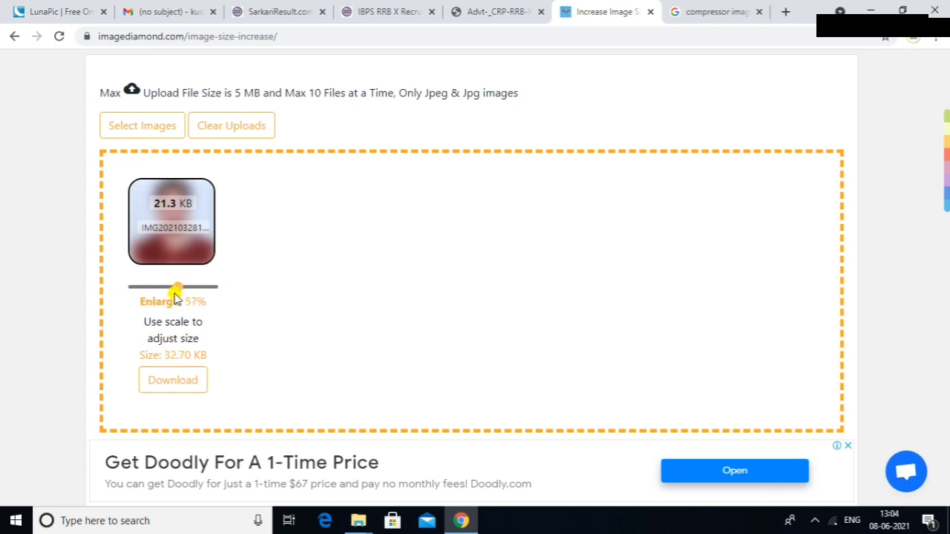
{"action": "left_click", "coordinate": [173, 381]}
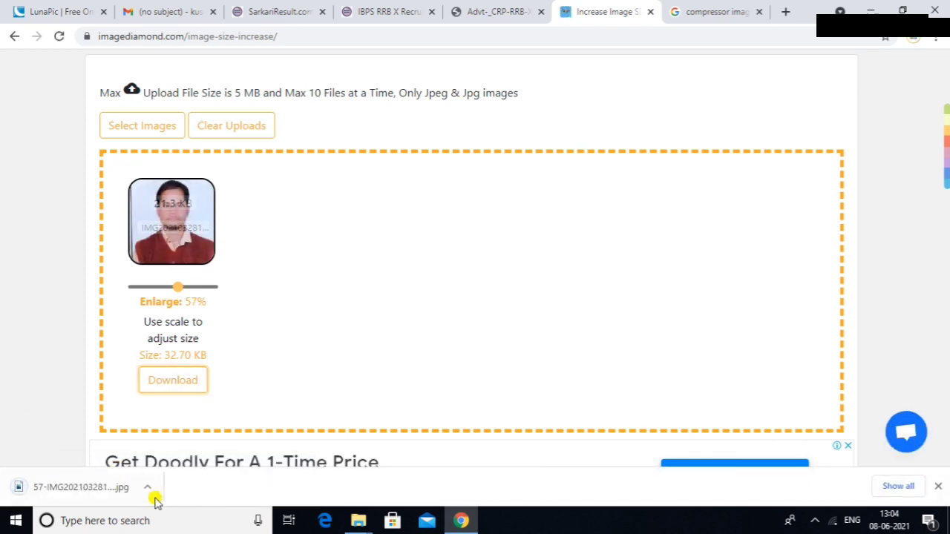
{"action": "left_click", "coordinate": [360, 521]}
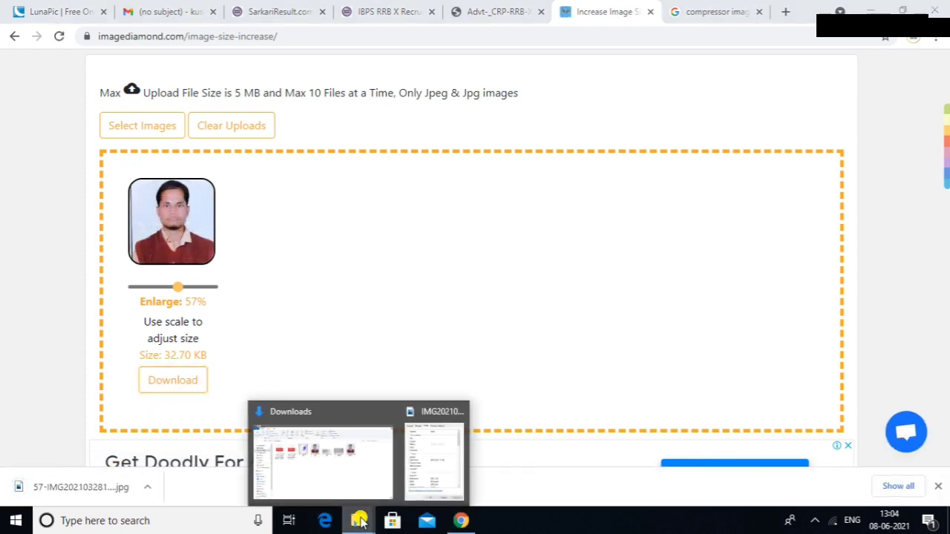
{"action": "left_click", "coordinate": [354, 468]}
{"action": "left_click", "coordinate": [668, 174]}
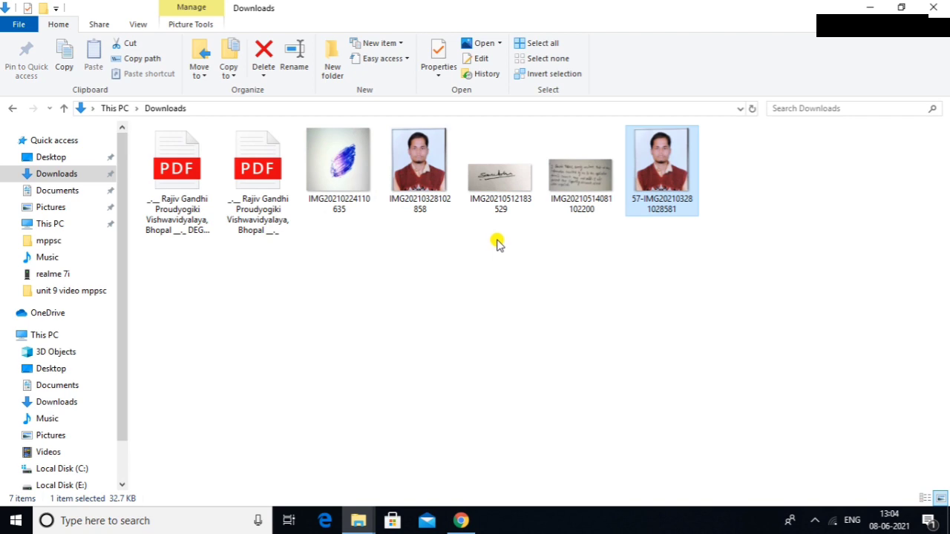
{"action": "left_click", "coordinate": [558, 251]}
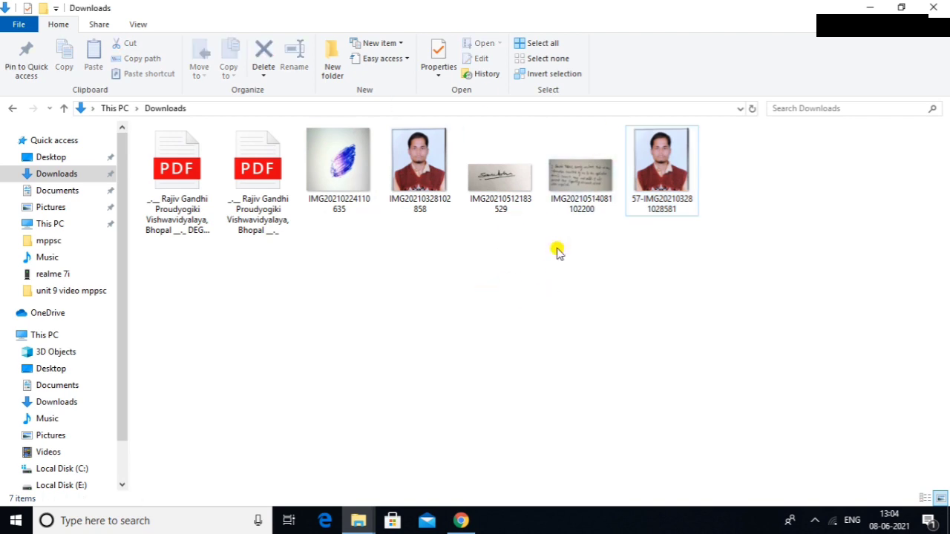
Return to Chrome and open the Compress JPEG website from the compressor image search results.
{"action": "left_click", "coordinate": [462, 521]}
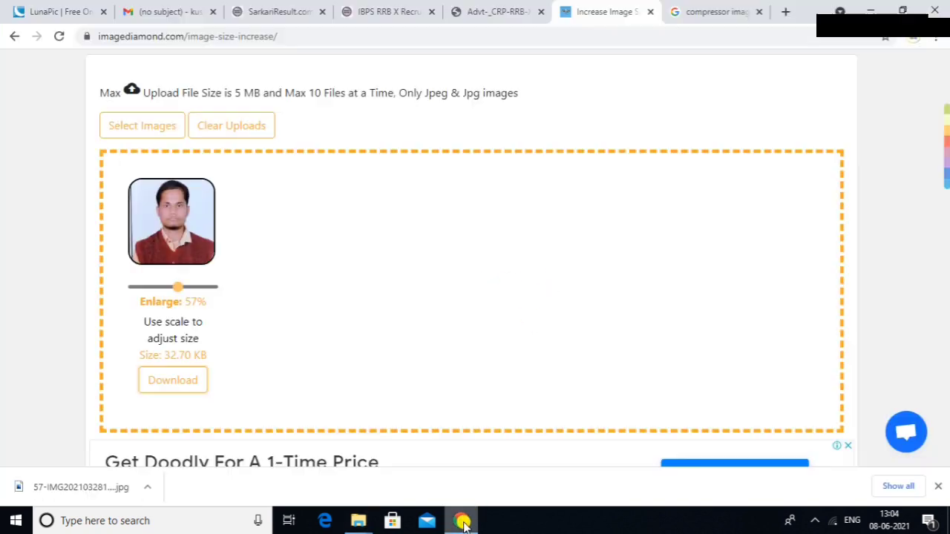
{"action": "left_click", "coordinate": [708, 12]}
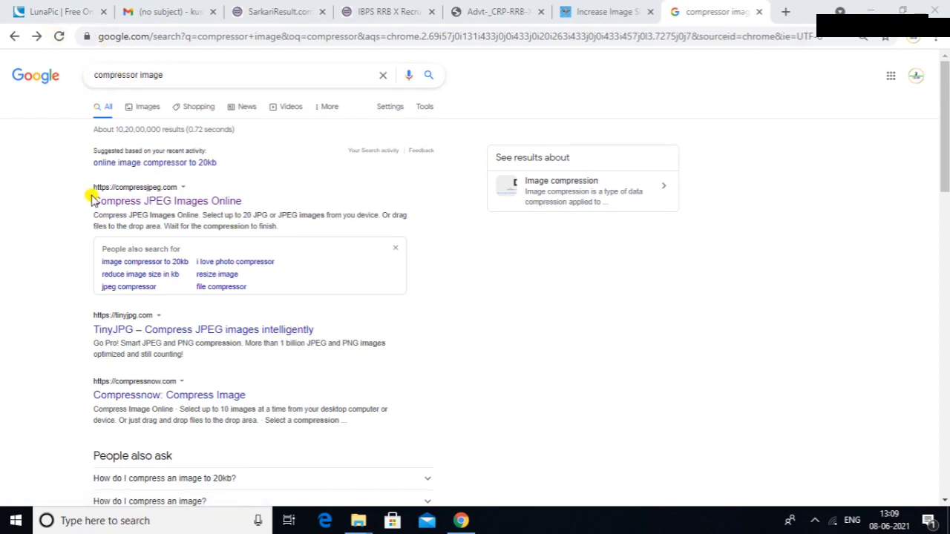
{"action": "left_click", "coordinate": [156, 197]}
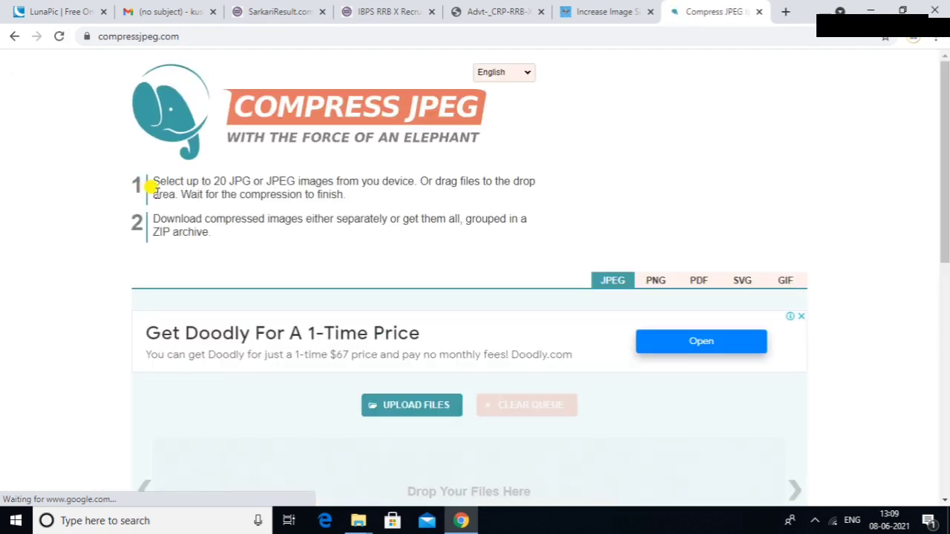